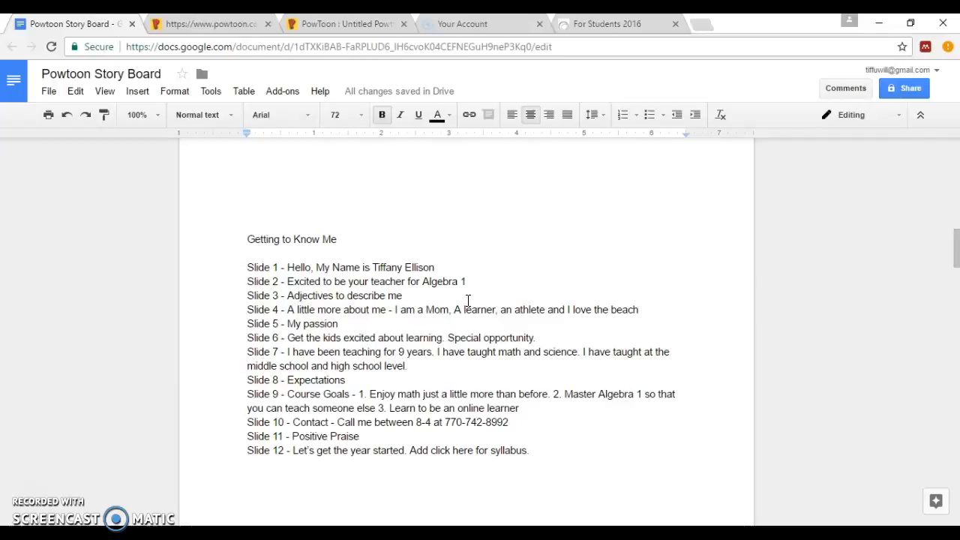
From the My Powtoons list, start a new project to reach the 'Choose your look' styles
left_click(173, 24)
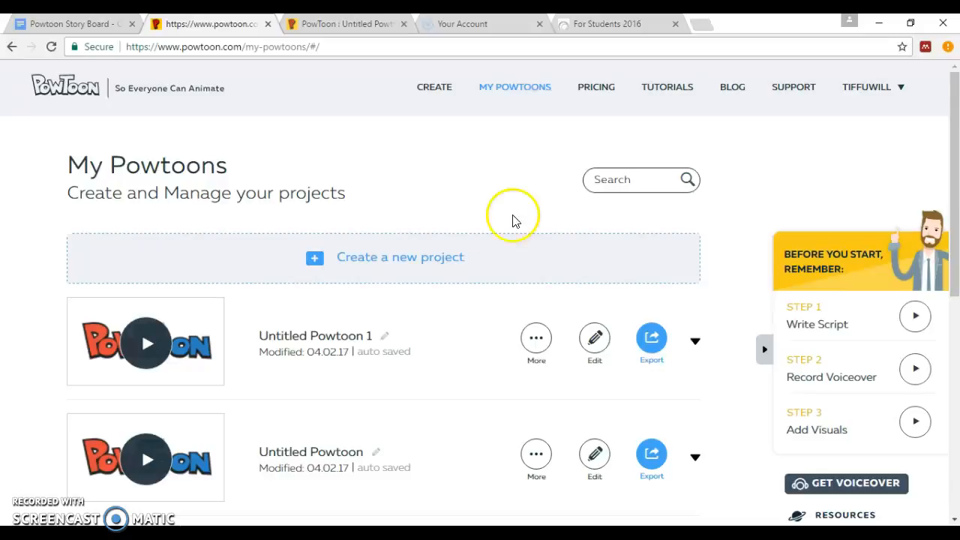
left_click(360, 262)
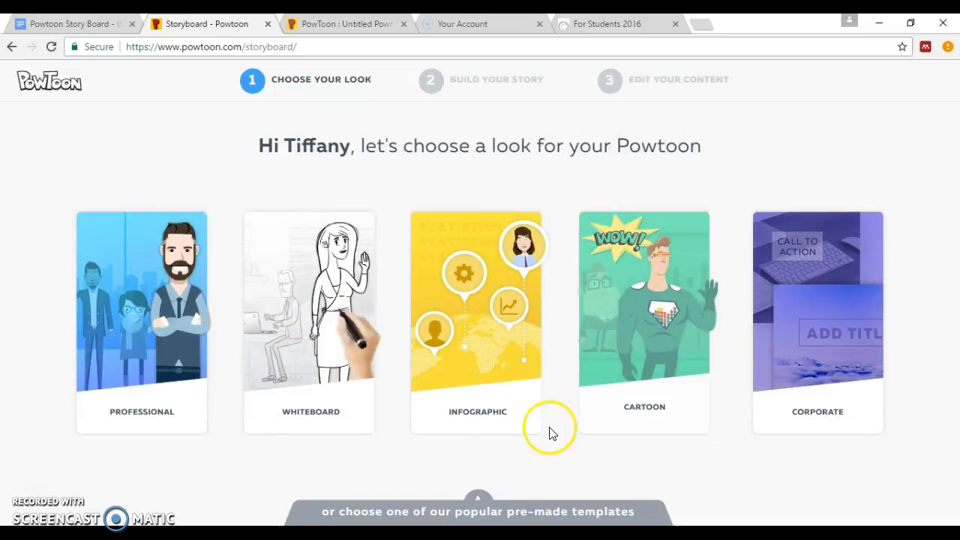
Search the pre-made template gallery for 'introduction'
left_click(475, 510)
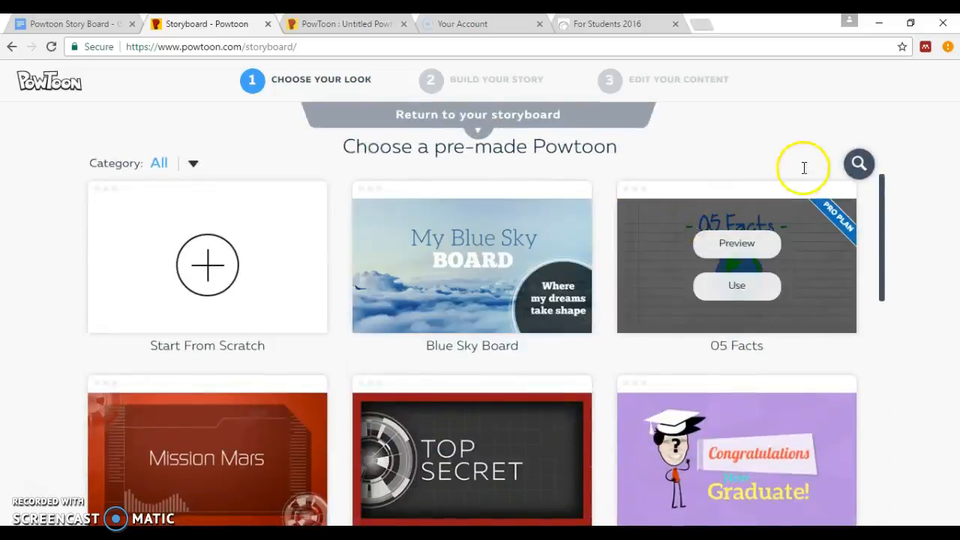
left_click(828, 162)
type("ind")
key("BackSpace")
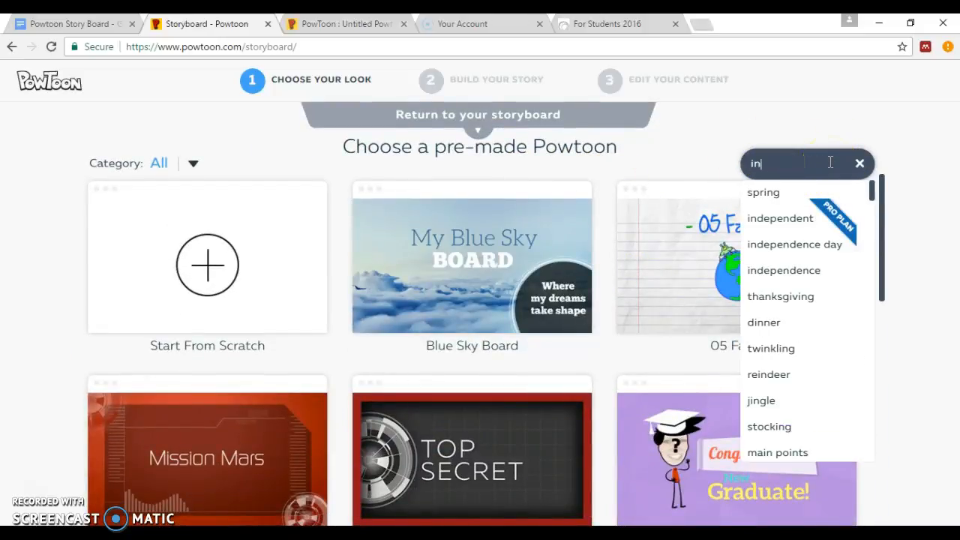
type("troc")
key("BackSpace")
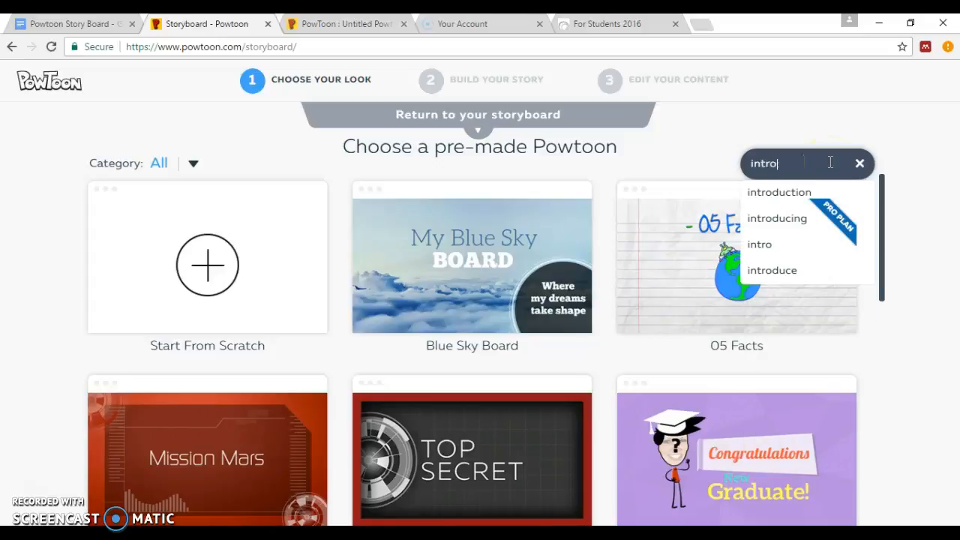
left_click(776, 190)
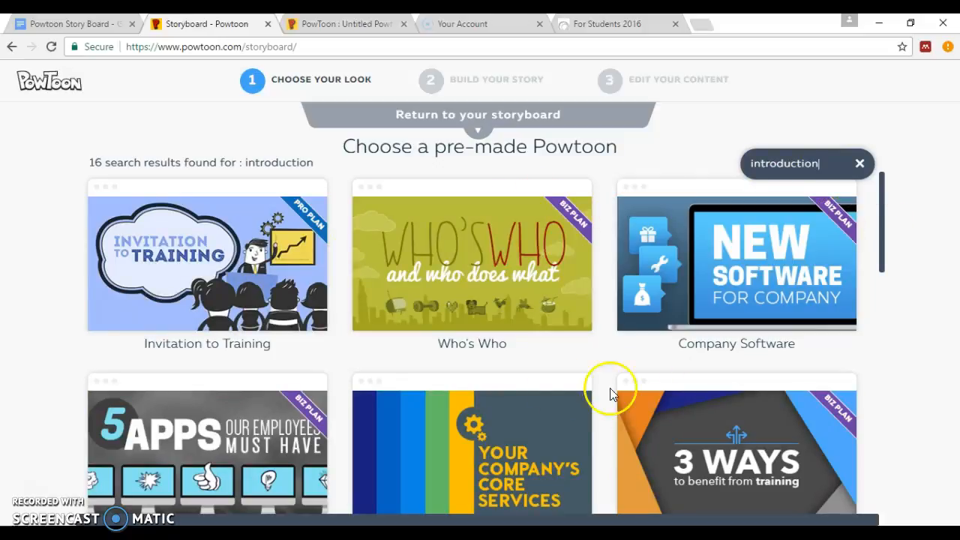
Scroll through the results and choose the Teacher Intro template
scroll(659, 279, "down", 2)
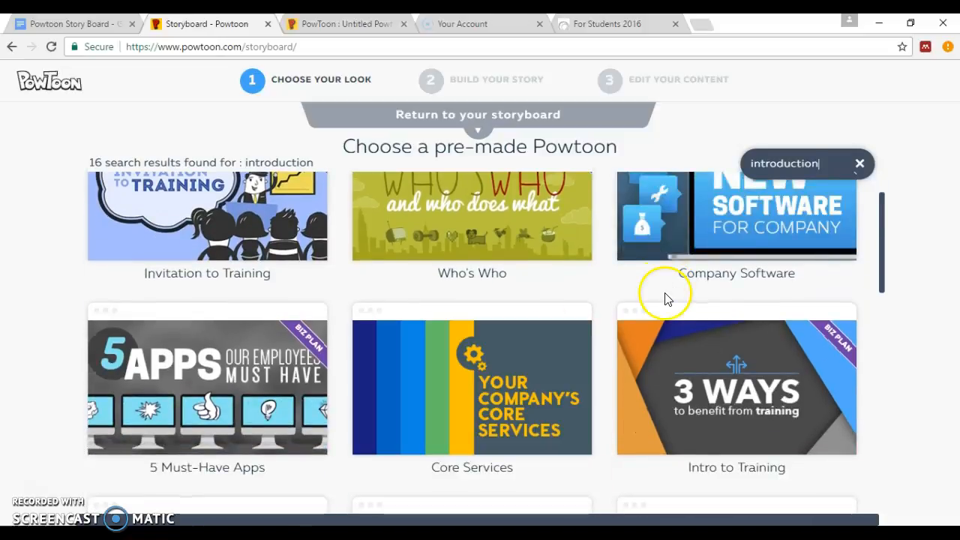
scroll(665, 299, "down", 2)
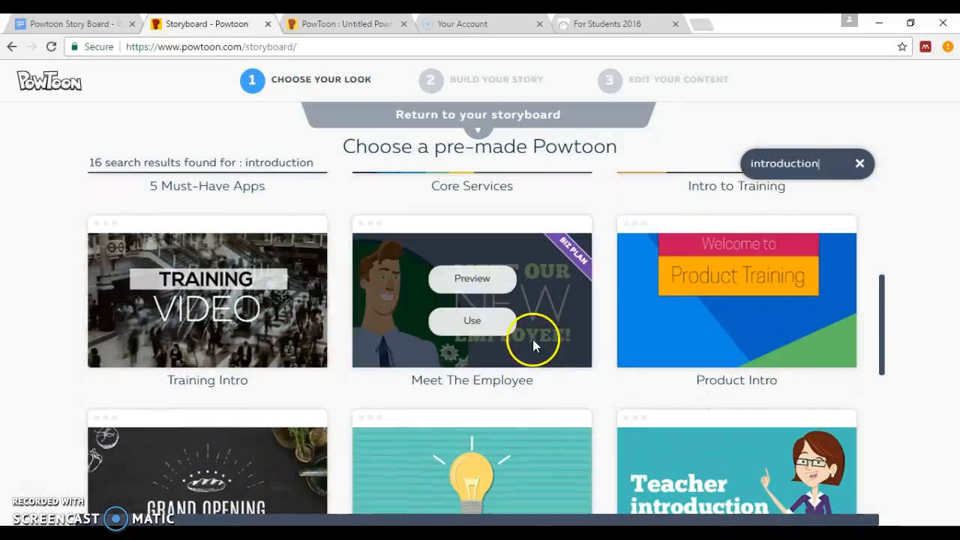
scroll(757, 289, "down", 2)
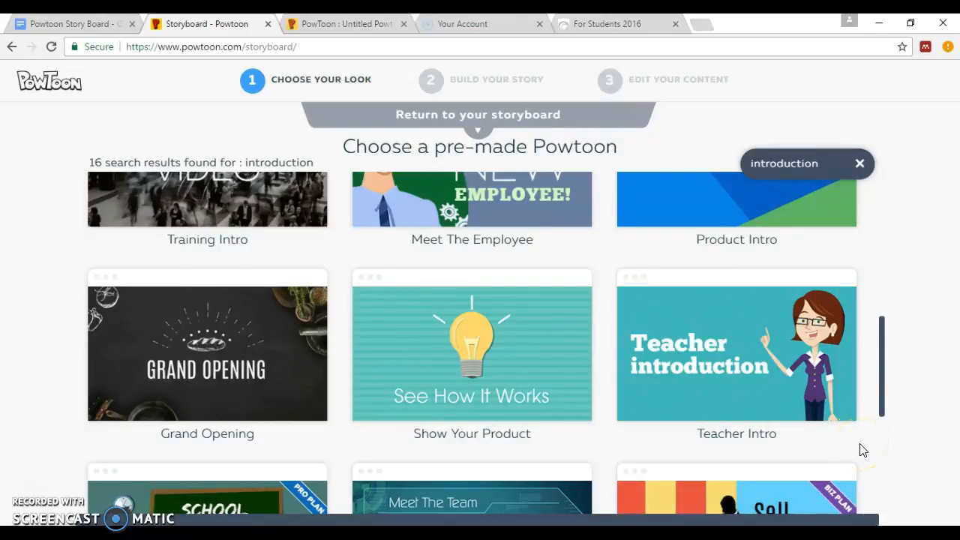
left_click(737, 385)
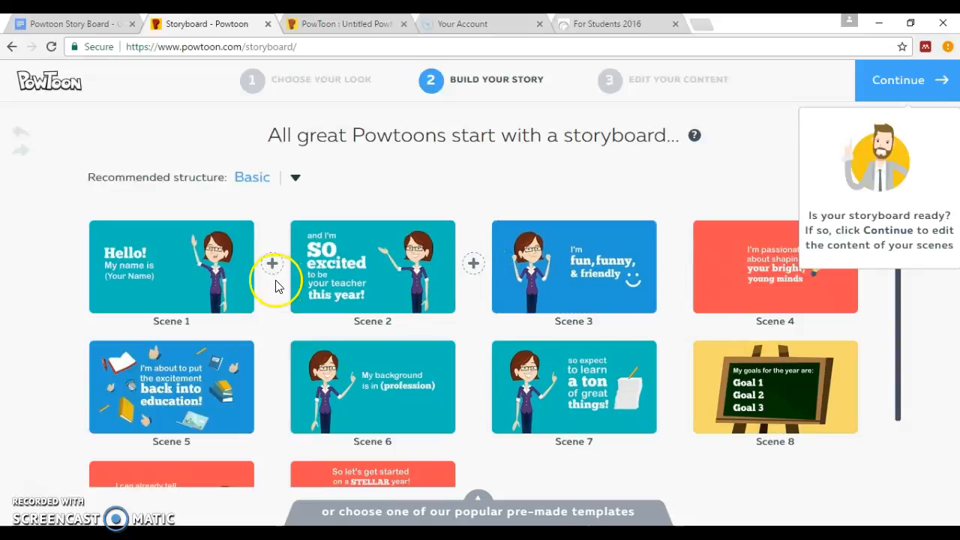
Review the Teacher Intro scenes and compare them with the Google Docs storyboard plan
scroll(517, 381, "down", 1)
mouse_move(500, 342)
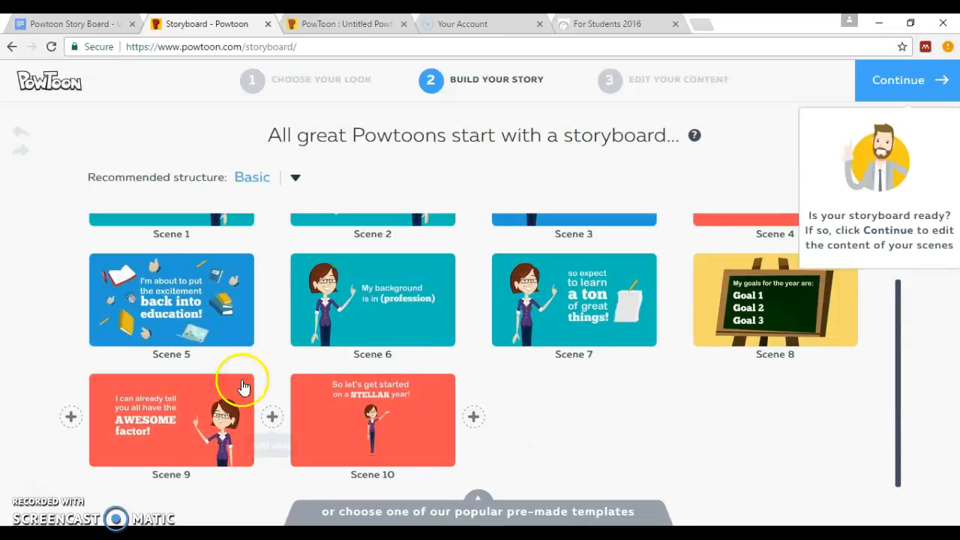
scroll(621, 391, "up", 1)
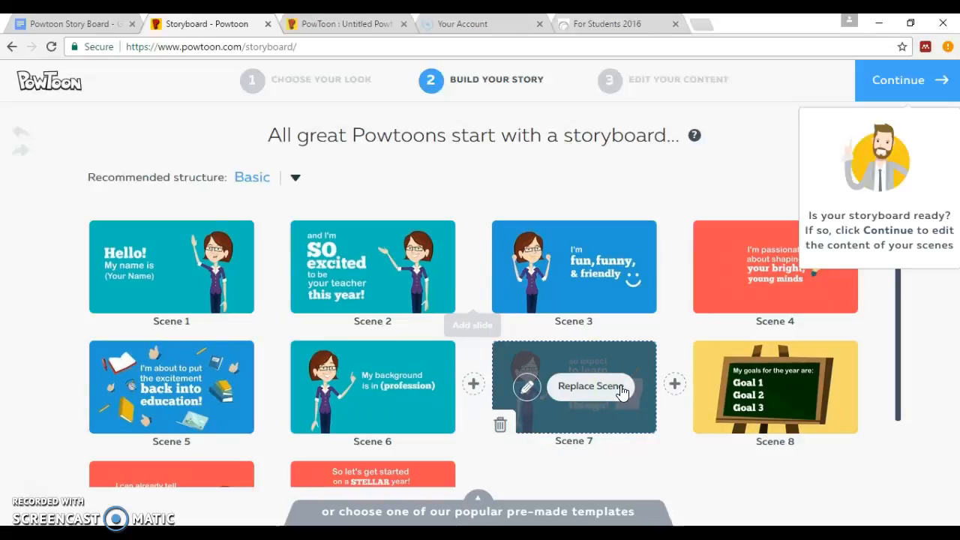
left_click(27, 24)
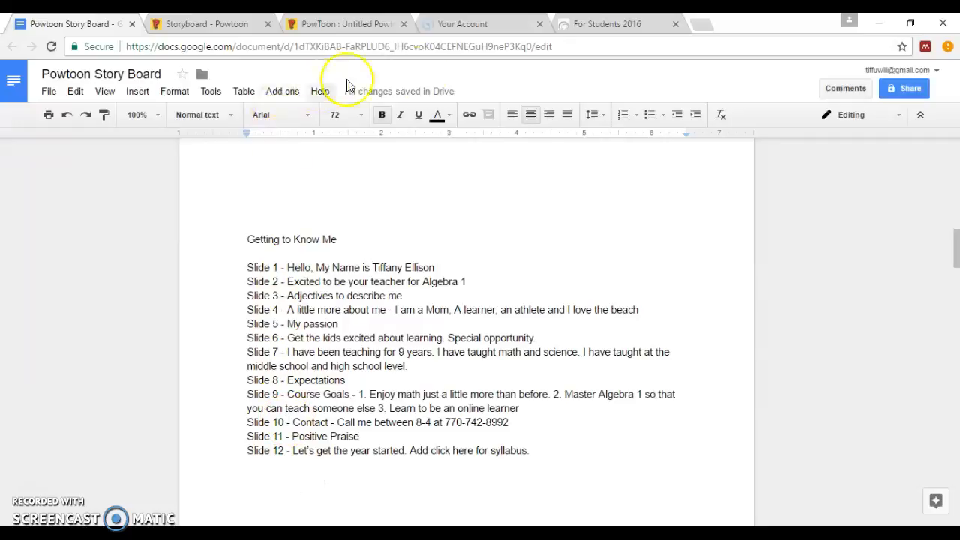
left_click(186, 24)
Add a new empty scene slot after Scene 3 in the storyboard
mouse_move(586, 405)
scroll(586, 405, "down", 2)
scroll(581, 395, "up", 2)
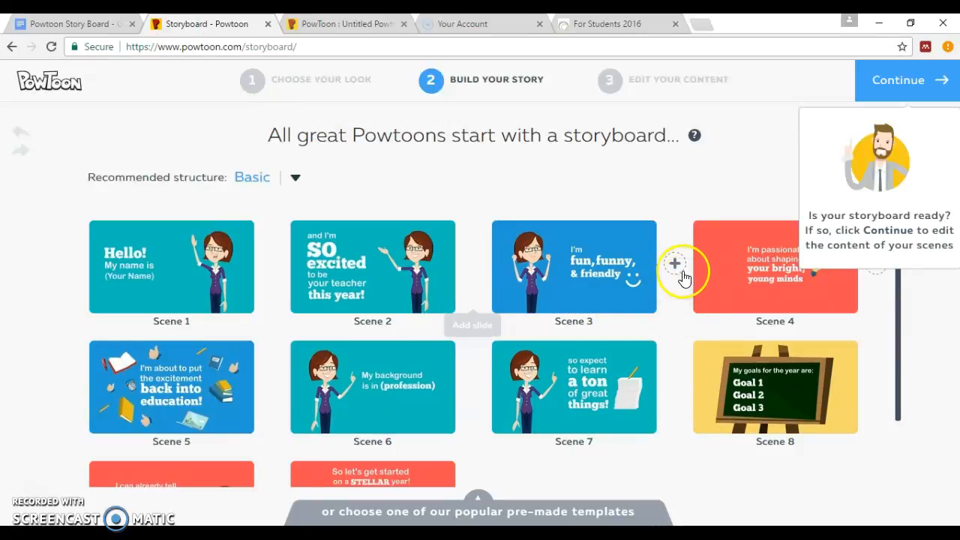
left_click(675, 267)
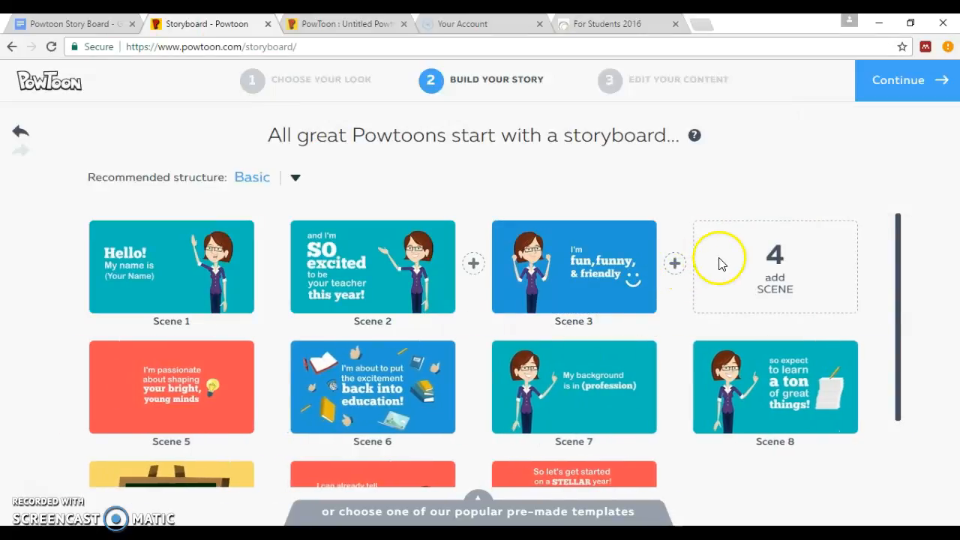
Browse the Specifics designs for the new scene, close them, and move to the Untitled Powtoon 1 editor
left_click(776, 271)
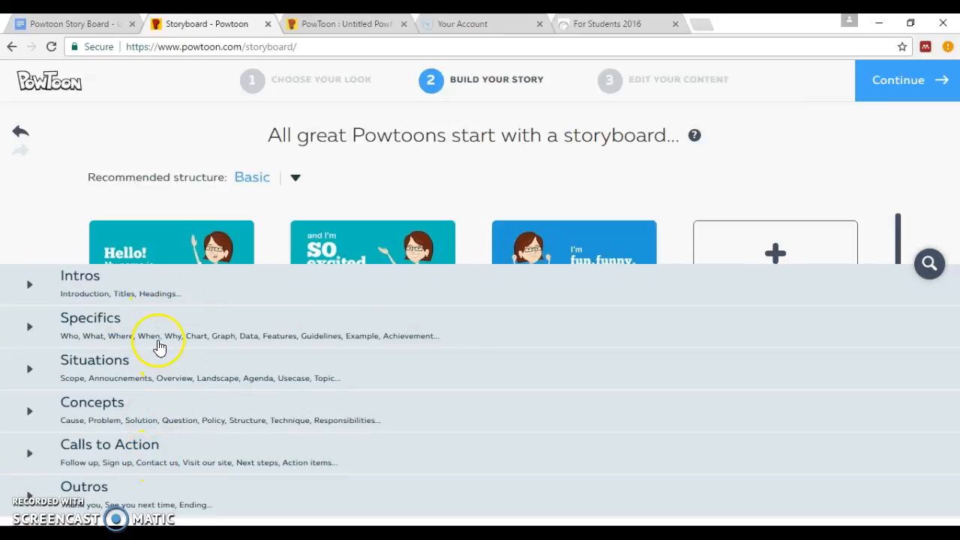
left_click(104, 328)
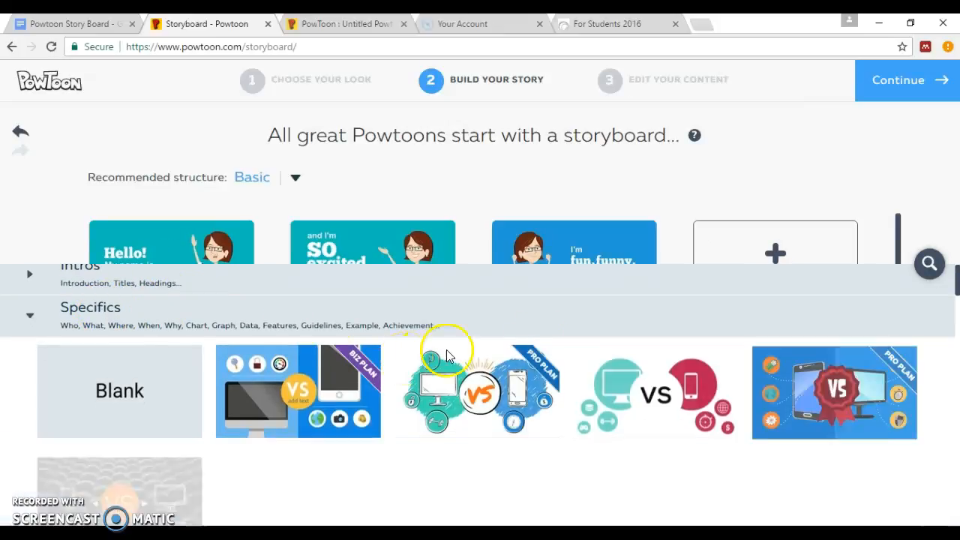
scroll(862, 417, "down", 2)
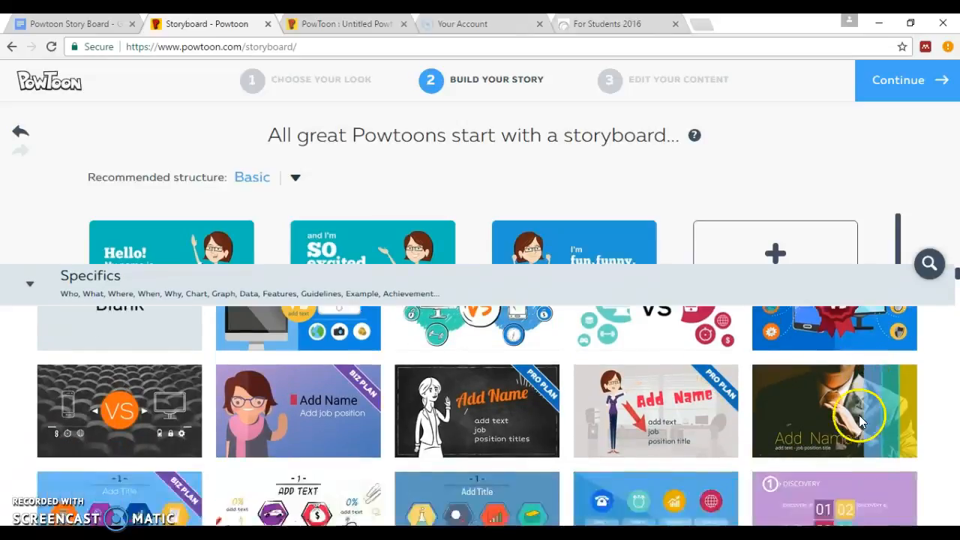
scroll(853, 407, "up", 2)
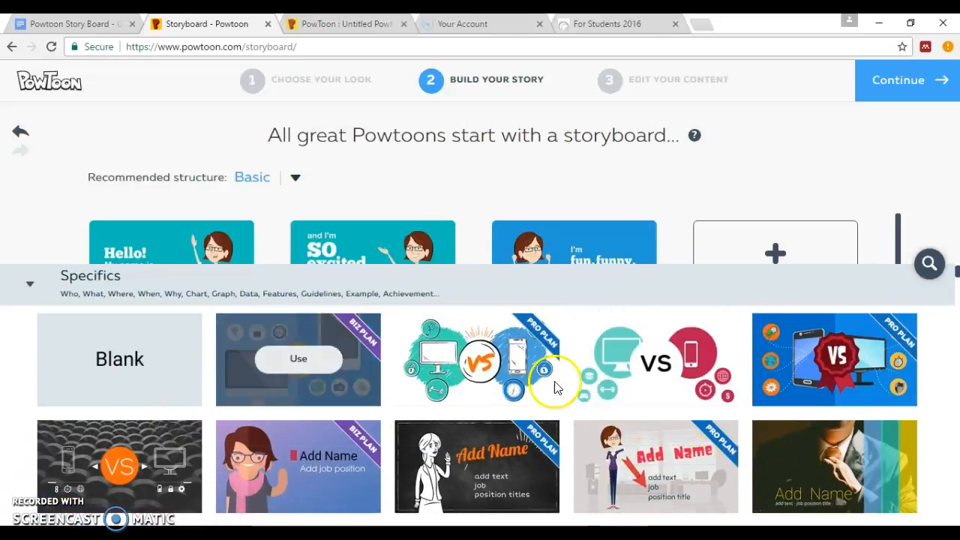
scroll(671, 413, "down", 2)
scroll(812, 444, "down", 1)
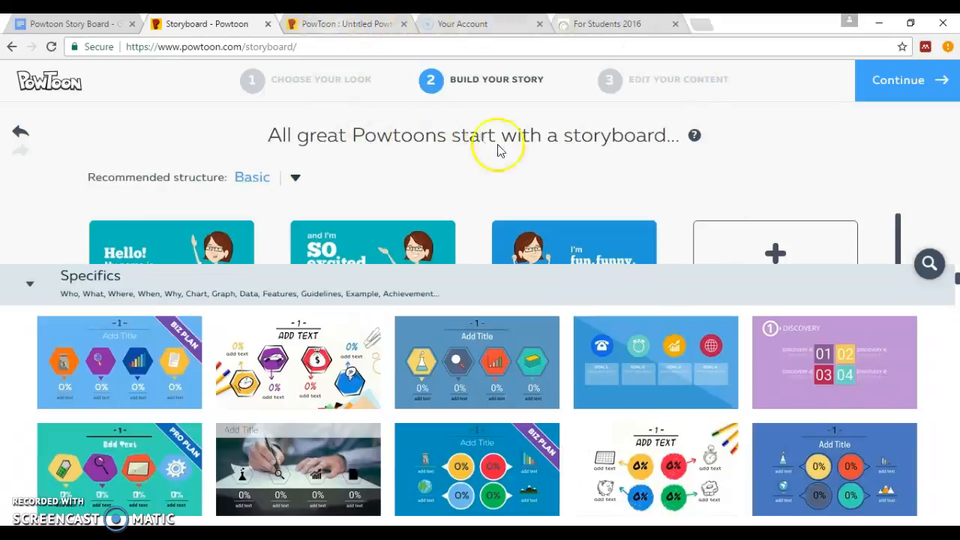
left_click(109, 276)
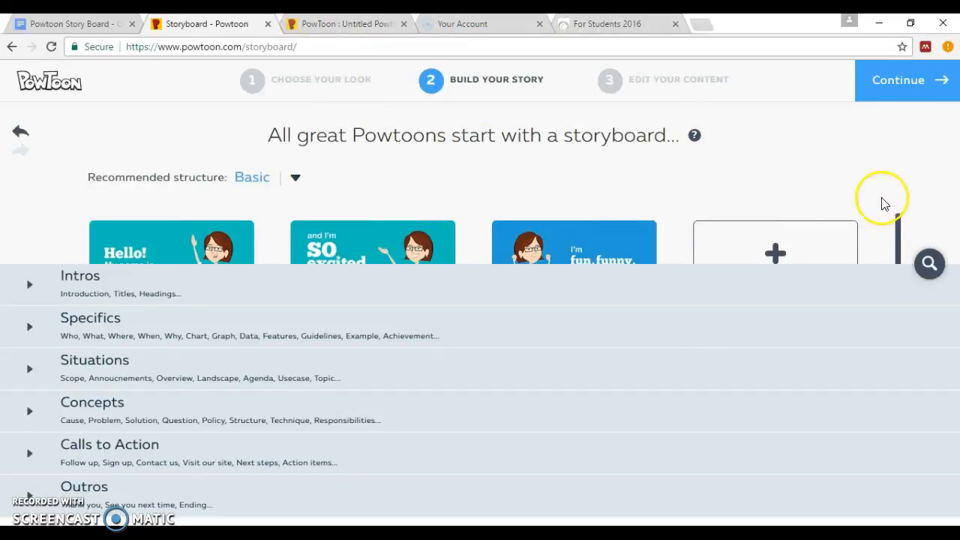
left_click(598, 224)
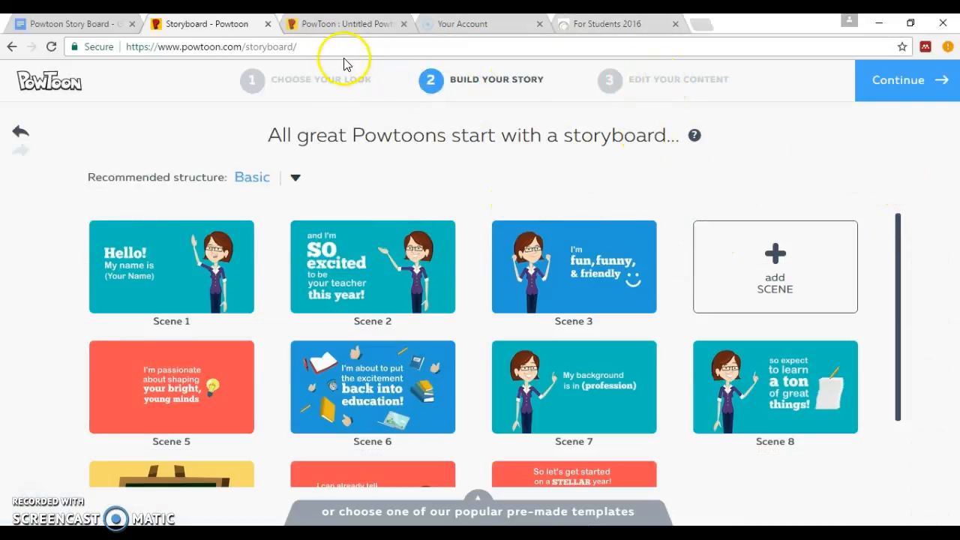
left_click(334, 26)
Reload the crashed editor and replace '(Your Name)' on slide 1 with the teacher's full name
left_click(163, 76)
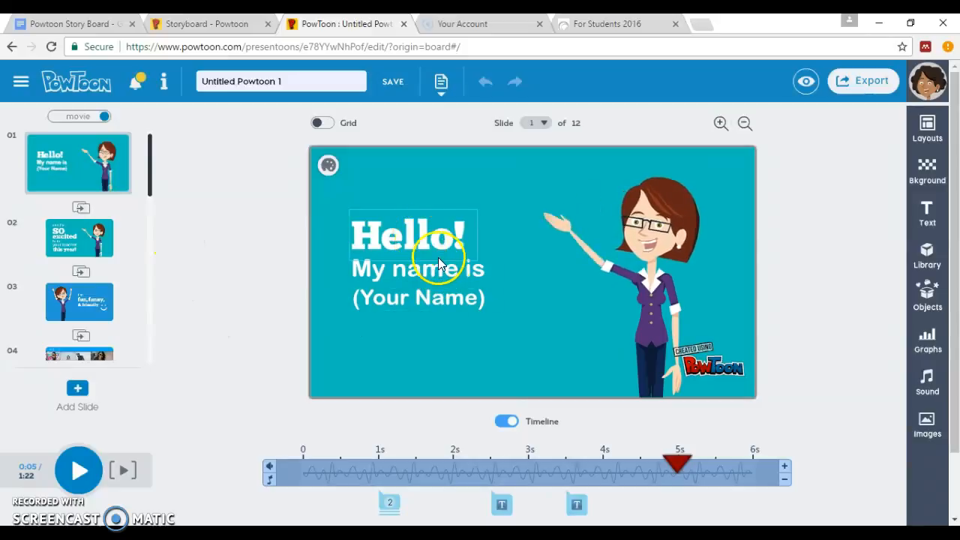
double_click(435, 296)
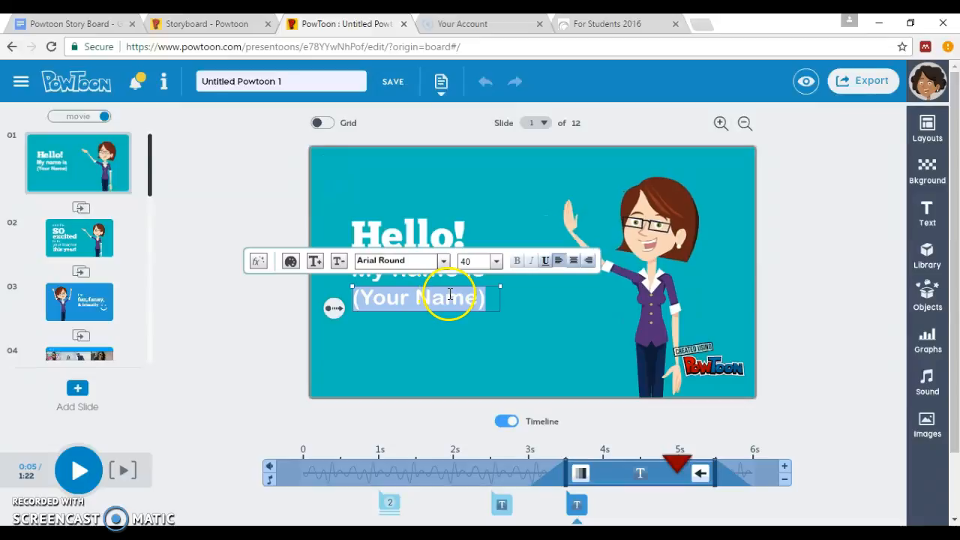
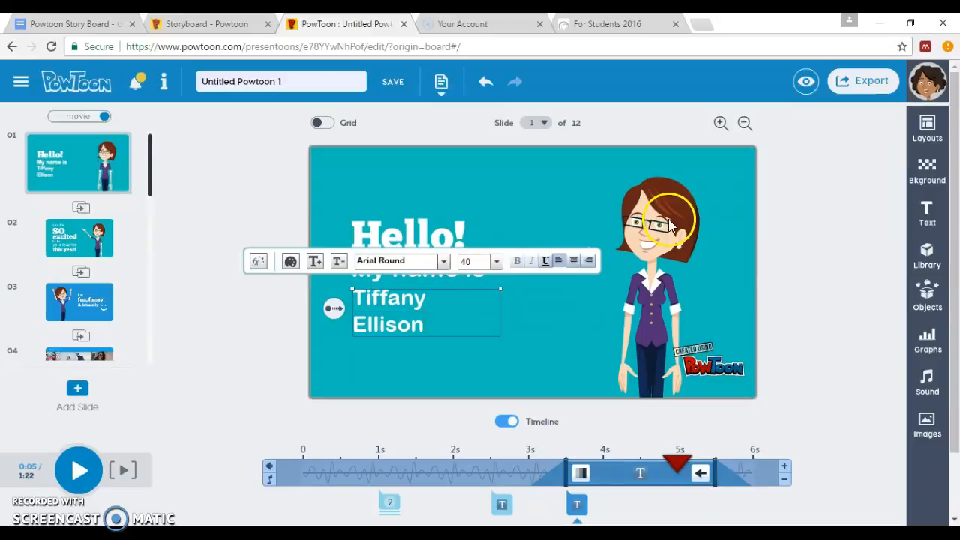
left_click(673, 240)
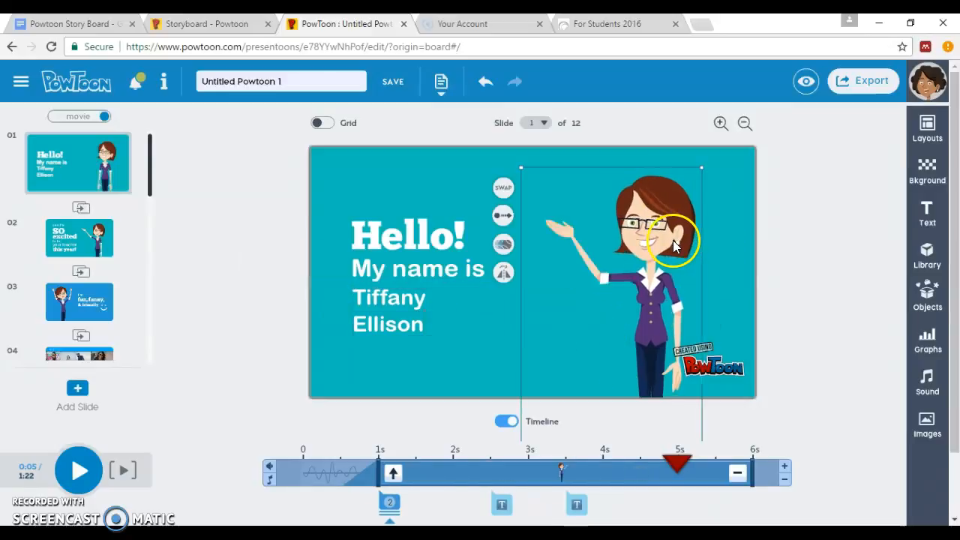
Preview alternative character poses in the swap options, then cancel and keep the original teacher
left_click(503, 188)
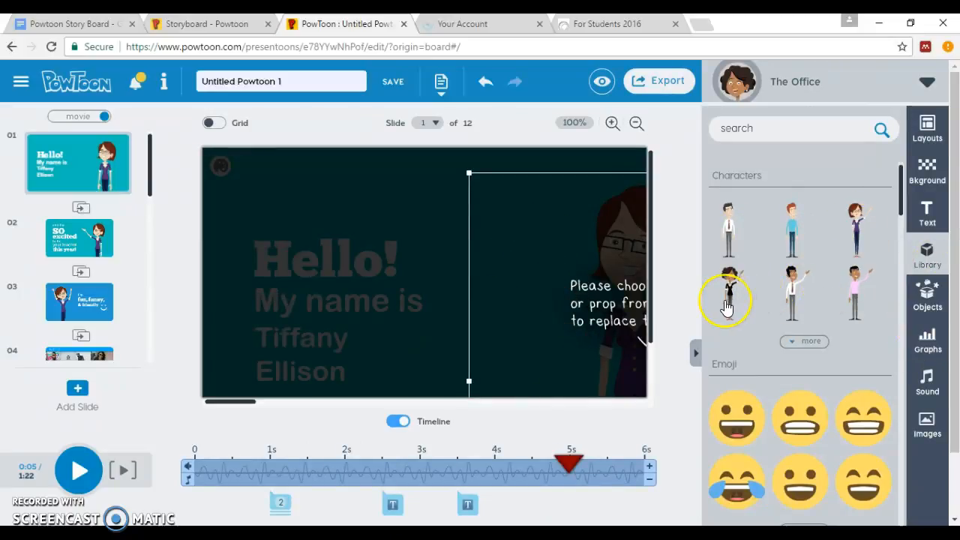
mouse_move(726, 306)
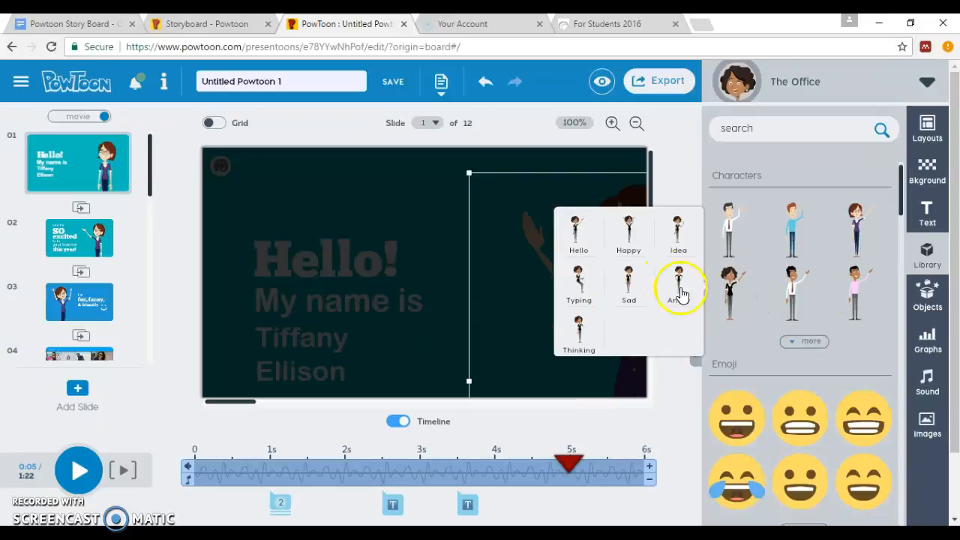
mouse_move(853, 289)
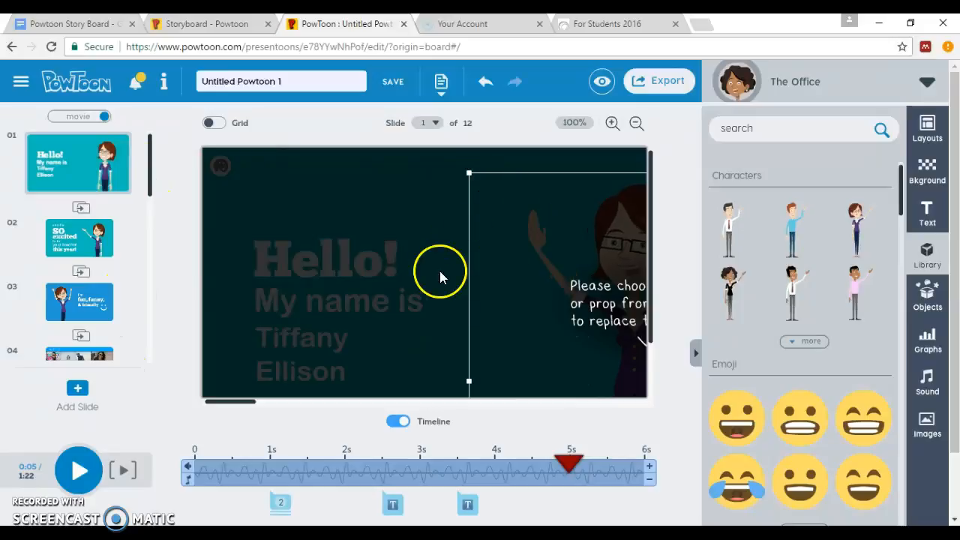
left_click(431, 243)
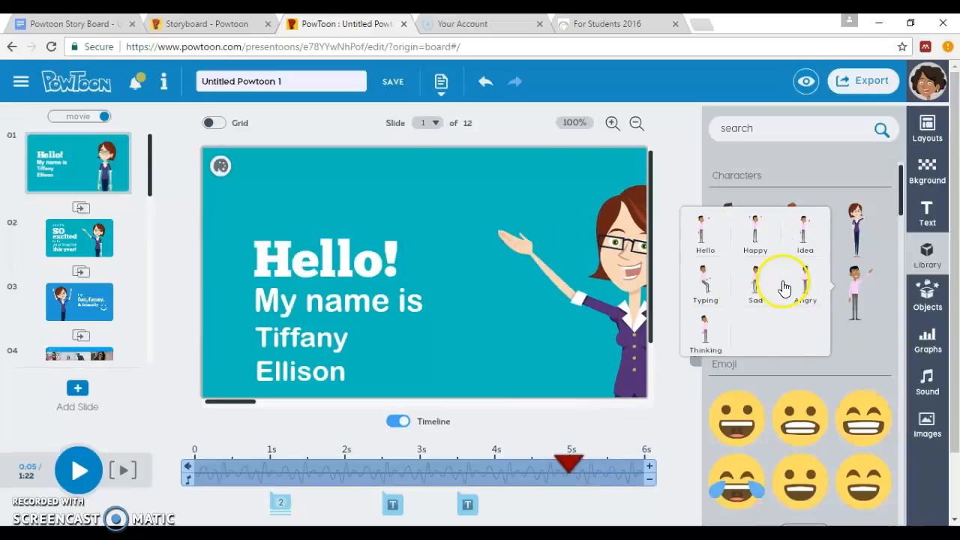
Go to slide 2, 'SO excited to be your teacher this year!', with the timeline hidden and panels closed
left_click(927, 386)
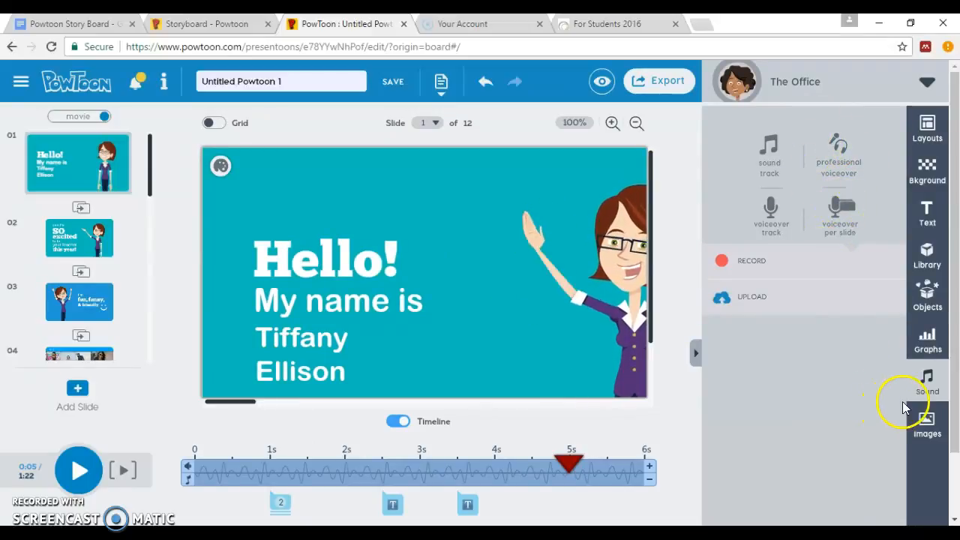
left_click(88, 241)
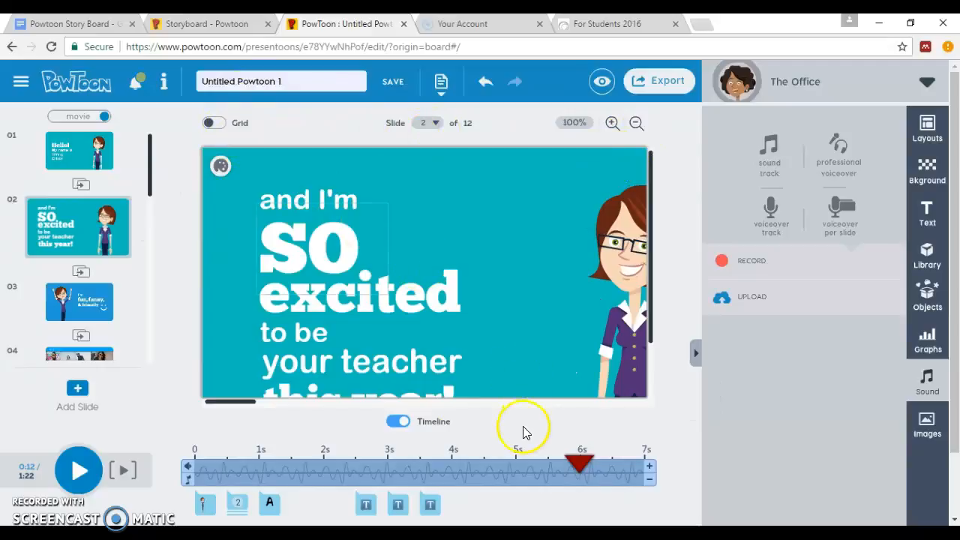
left_click(402, 423)
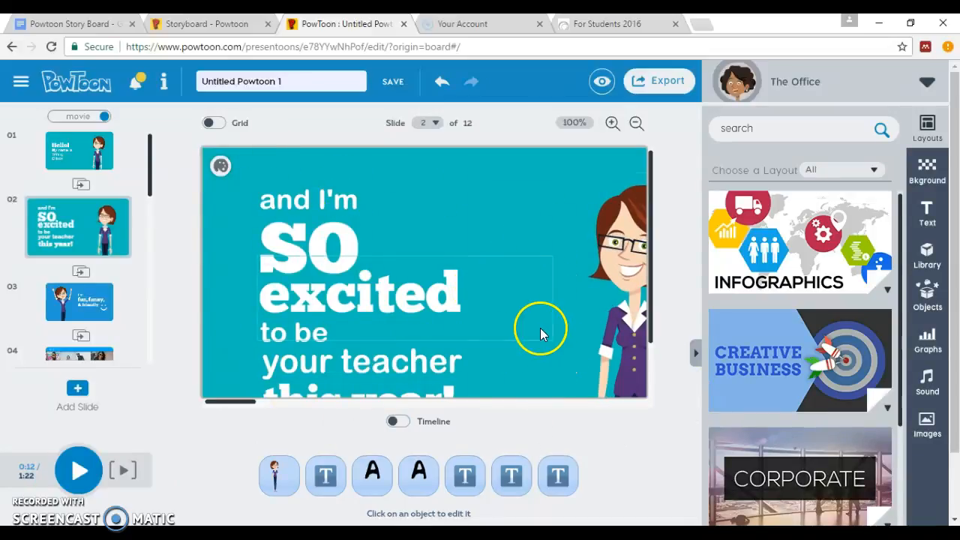
left_click_drag(649, 254, 660, 272)
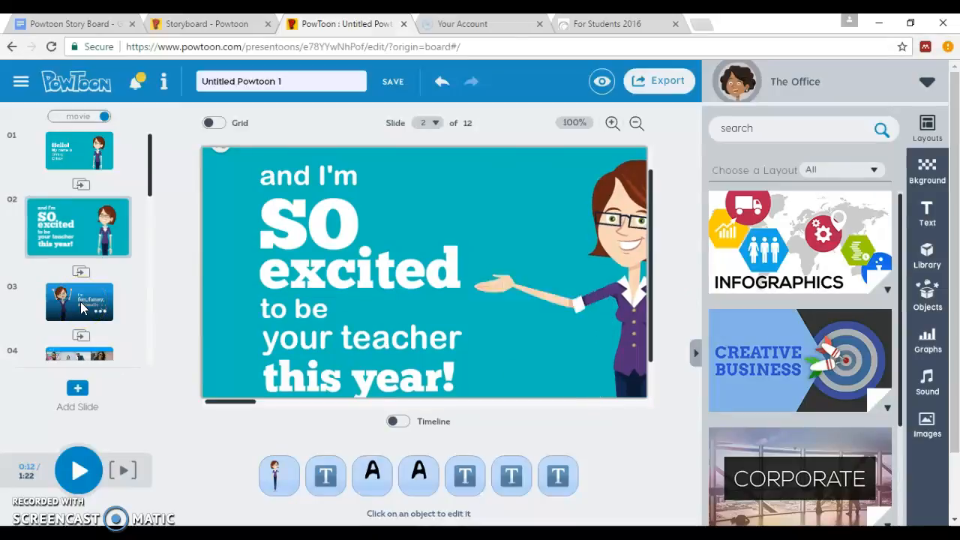
left_click(696, 353)
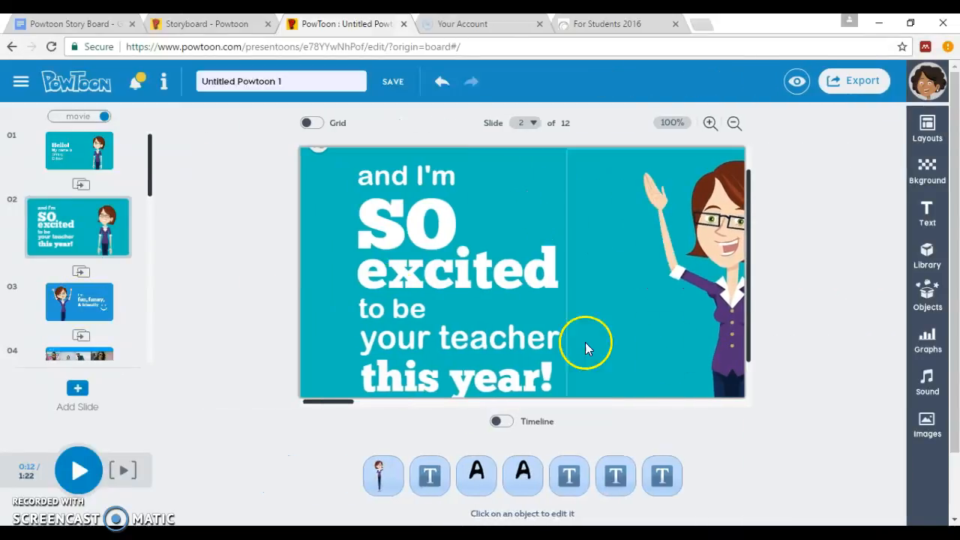
Move through slide 3 ('I'm fun, funny, & friendly') to the slide 4 photo grid
left_click(83, 312)
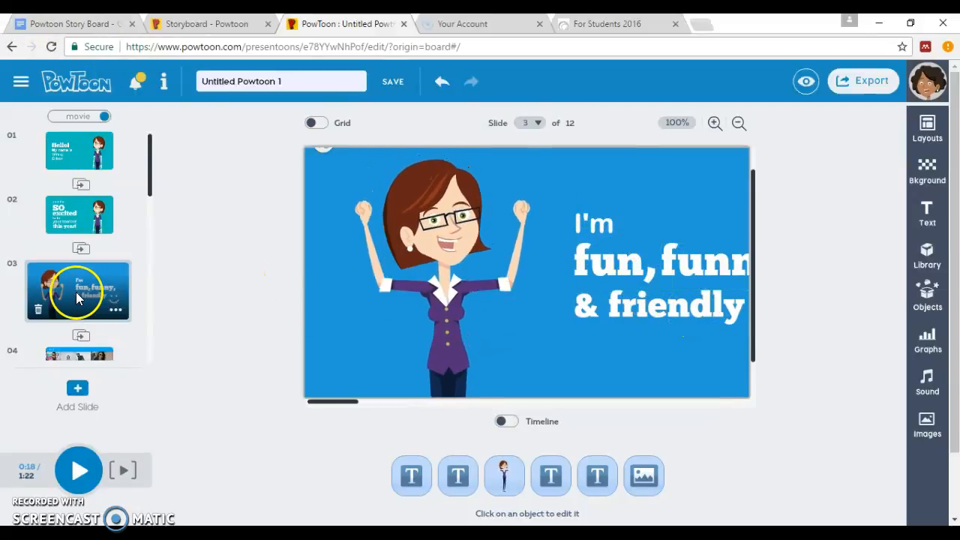
scroll(75, 296, "down", 1)
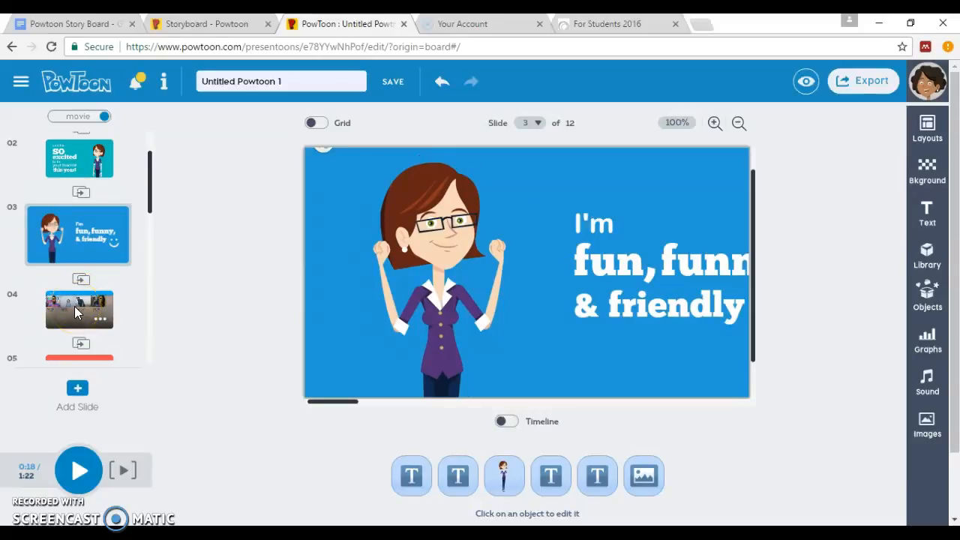
left_click(74, 306)
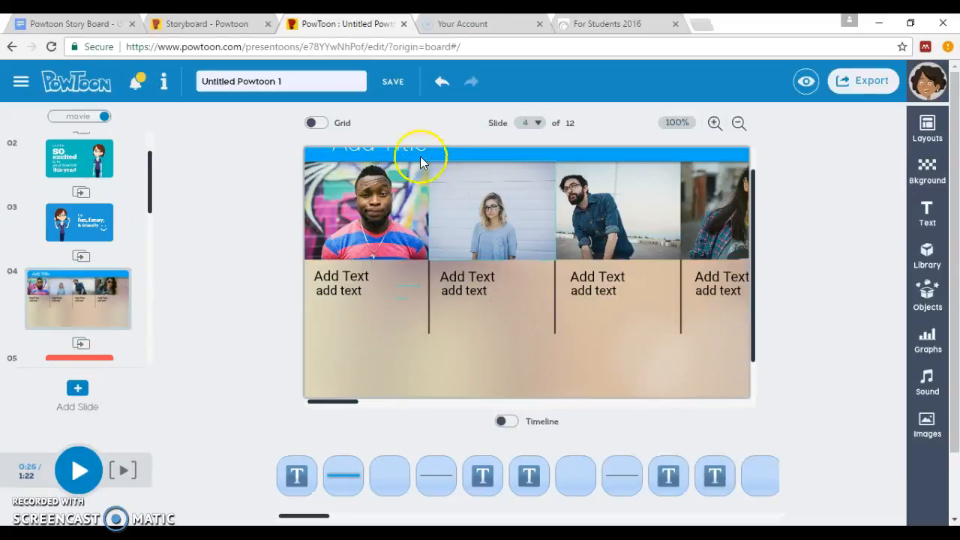
Replace the Add Title placeholder with 'A little more about me', correcting the typos
double_click(406, 150)
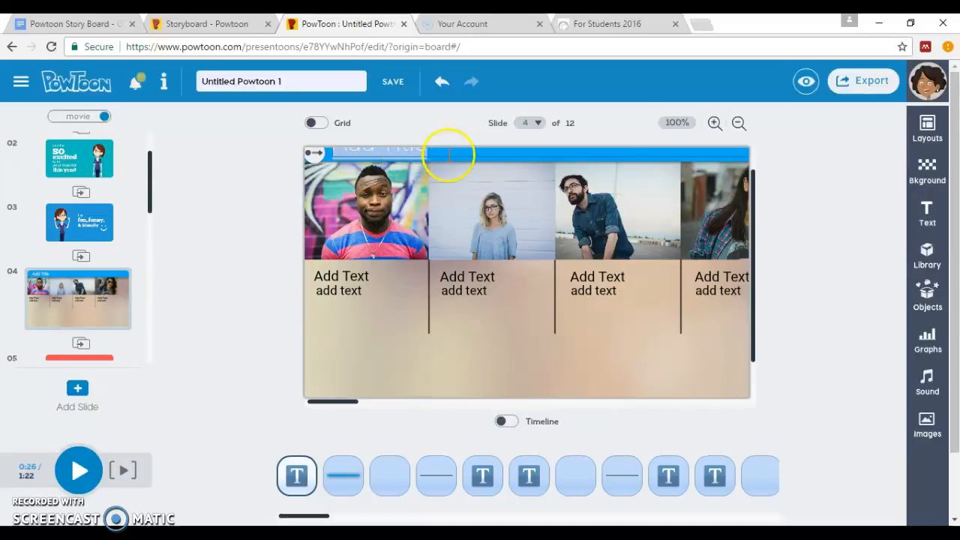
key("BackSpace")
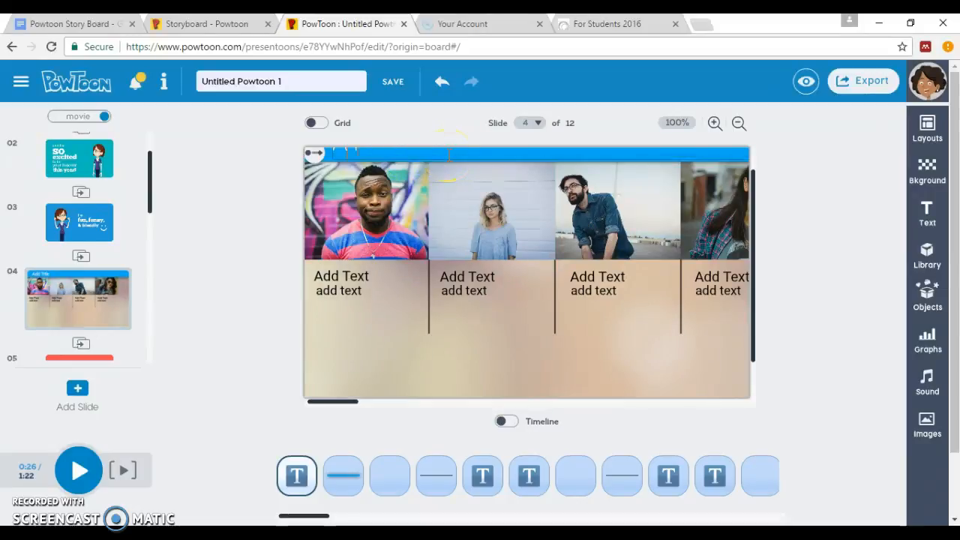
type("A little B")
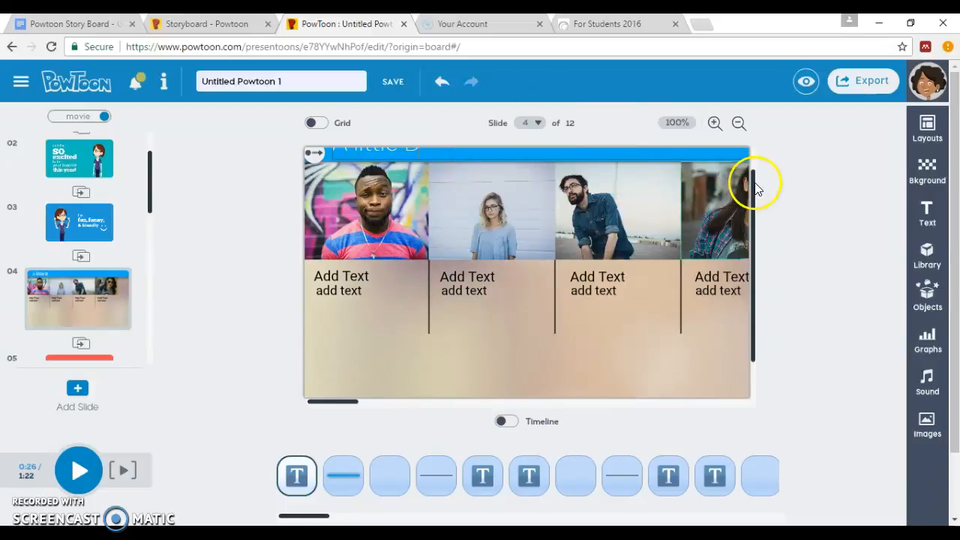
scroll(759, 162, "up", 1)
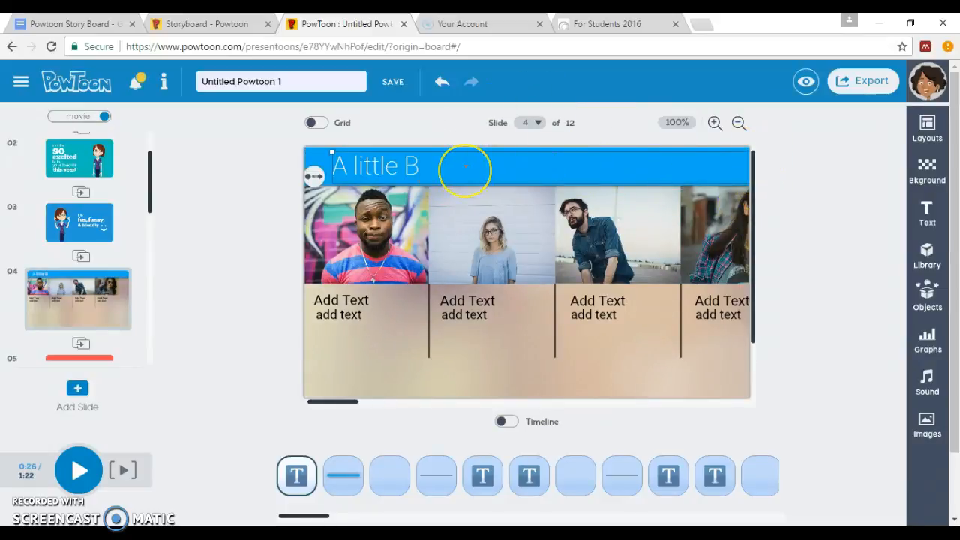
key("BackSpace")
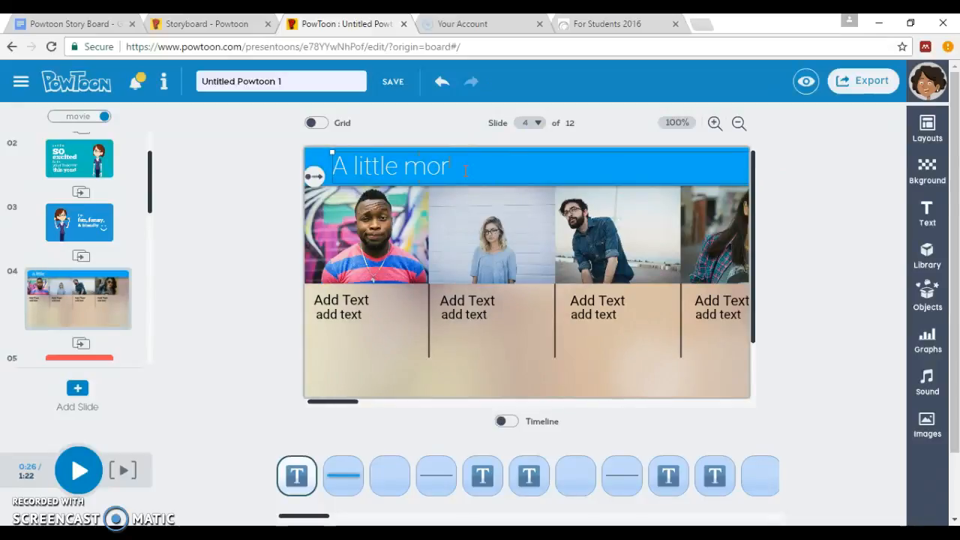
type("about me")
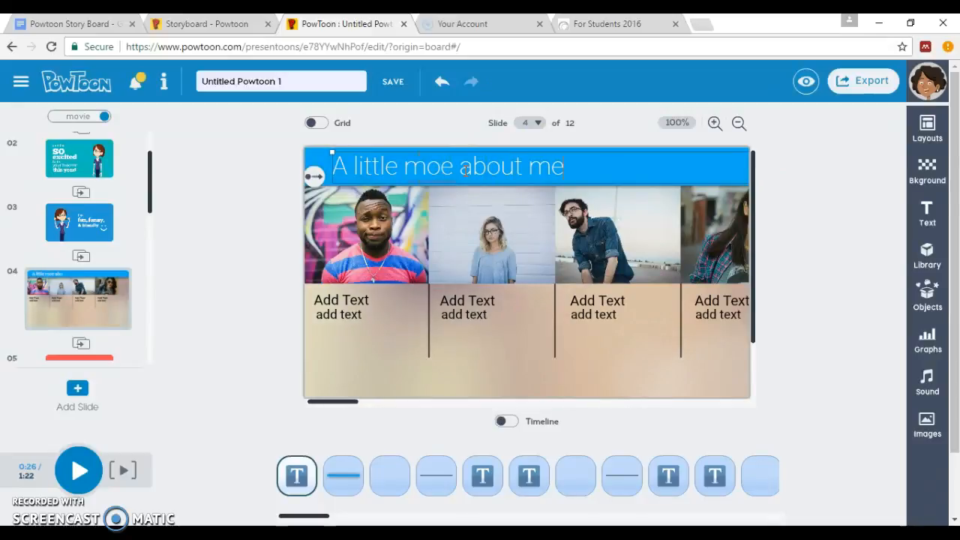
left_click(445, 161)
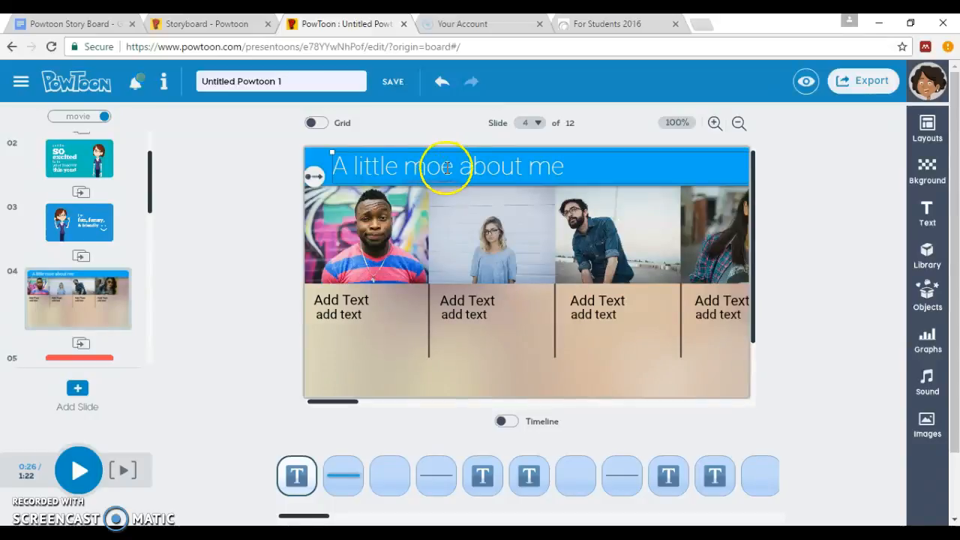
type("r")
left_click(351, 309)
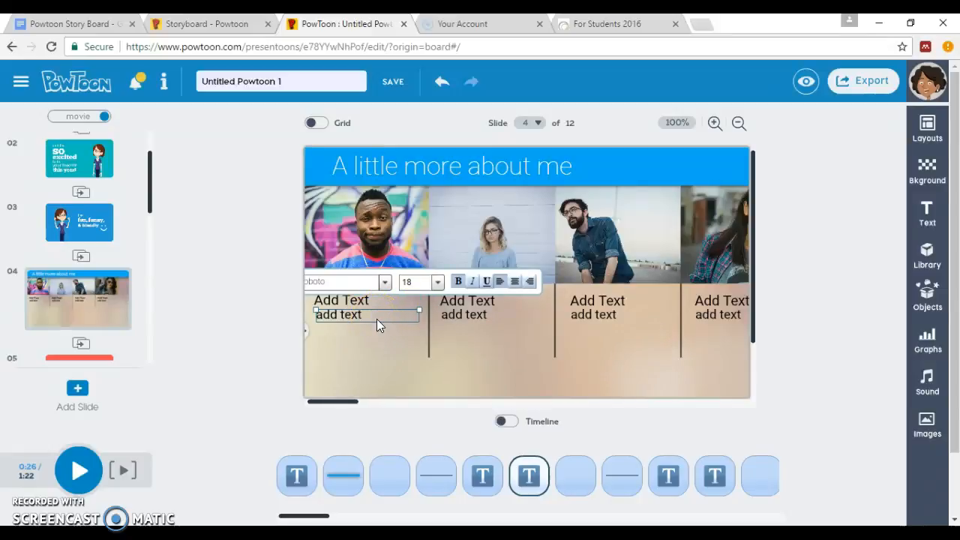
Preview the slide, then set the second caption to 'I love to learn' and delete its subtitle
key("space")
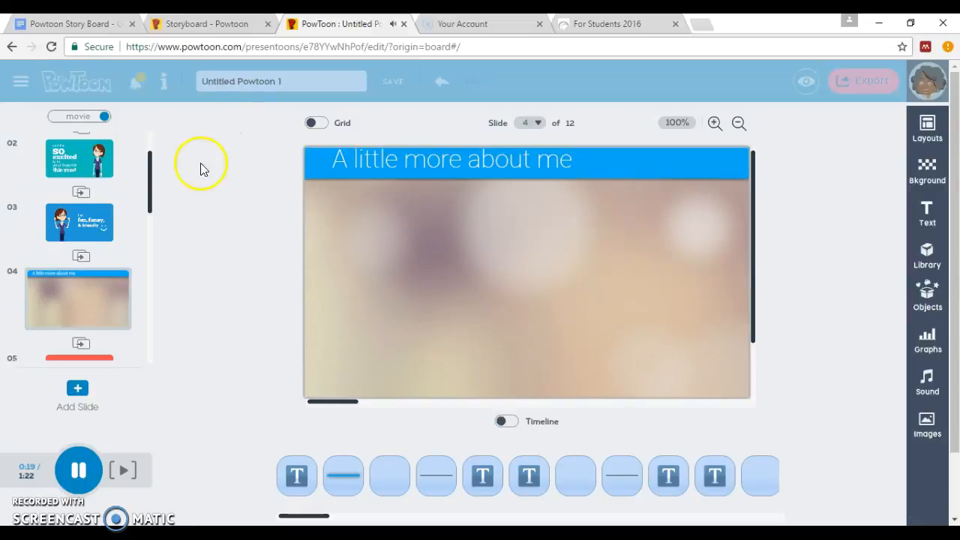
left_click(33, 495)
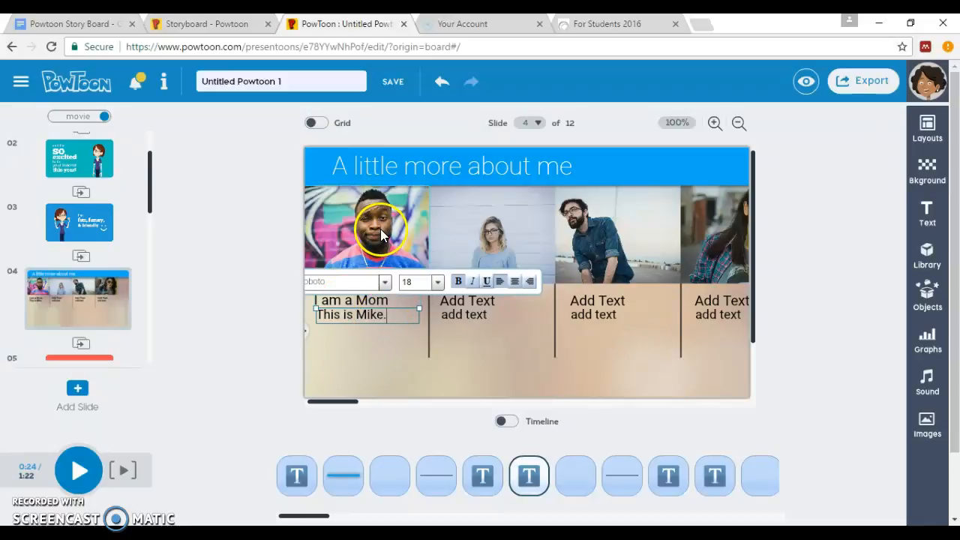
left_click(476, 305)
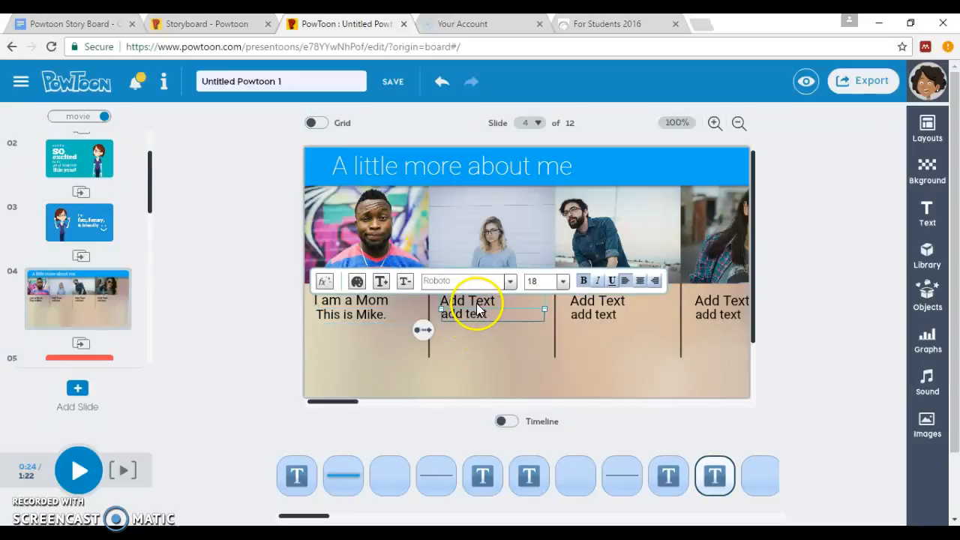
triple_click(487, 300)
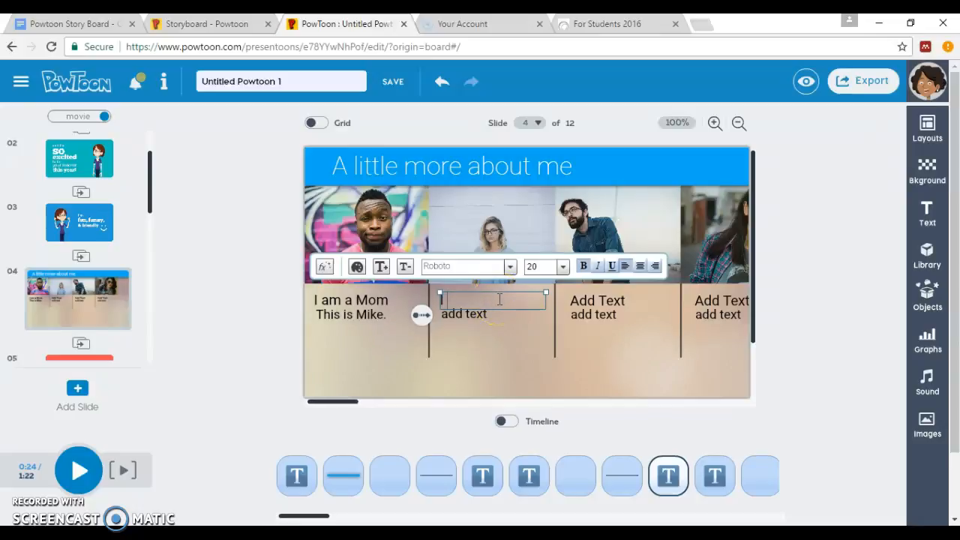
type("I love to learn")
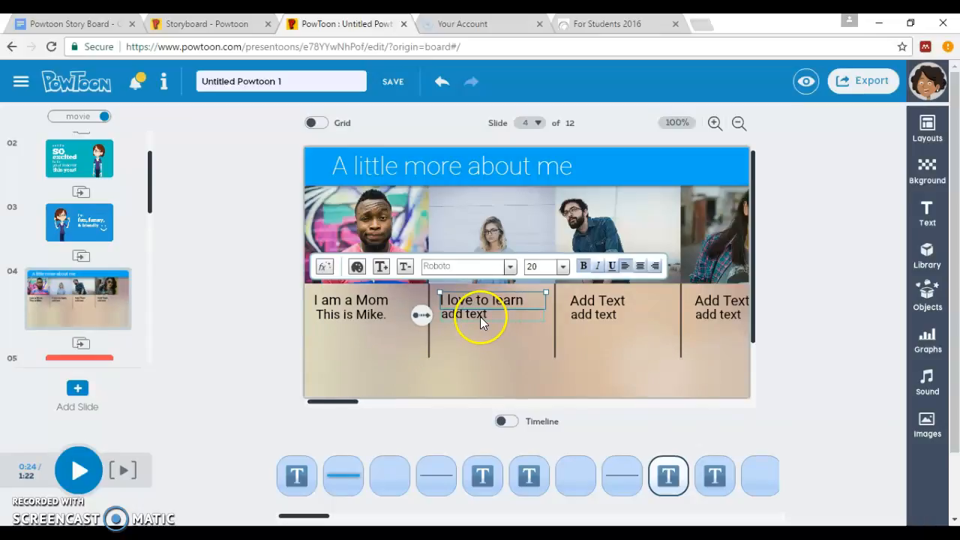
left_click(480, 316)
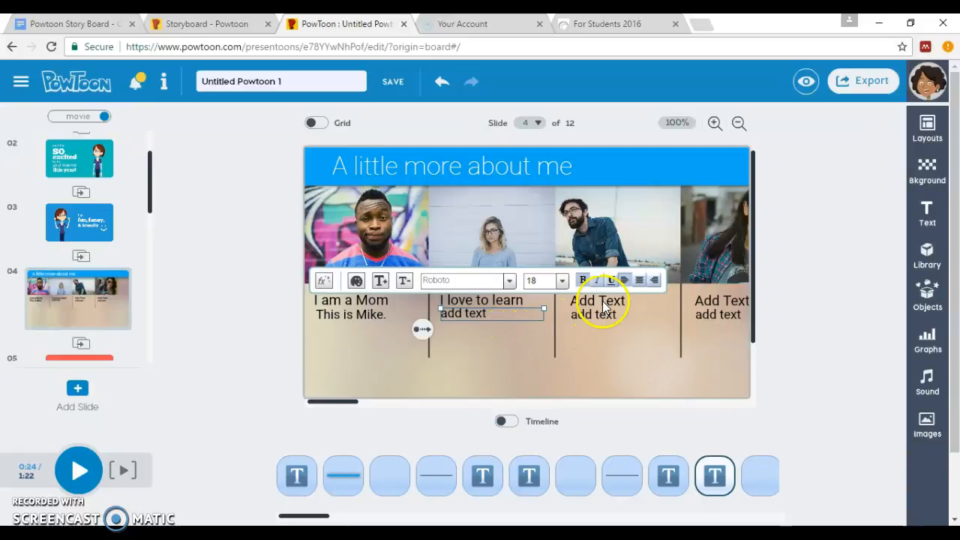
key("Delete")
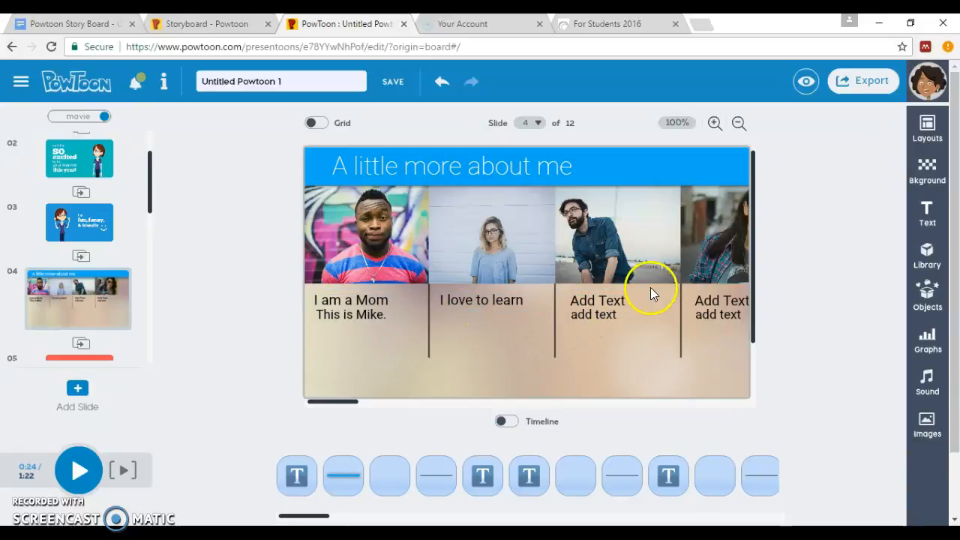
Set the third caption to 'I am an athlete.', delete its placeholder subtitle, and preview the slide
left_click(615, 297)
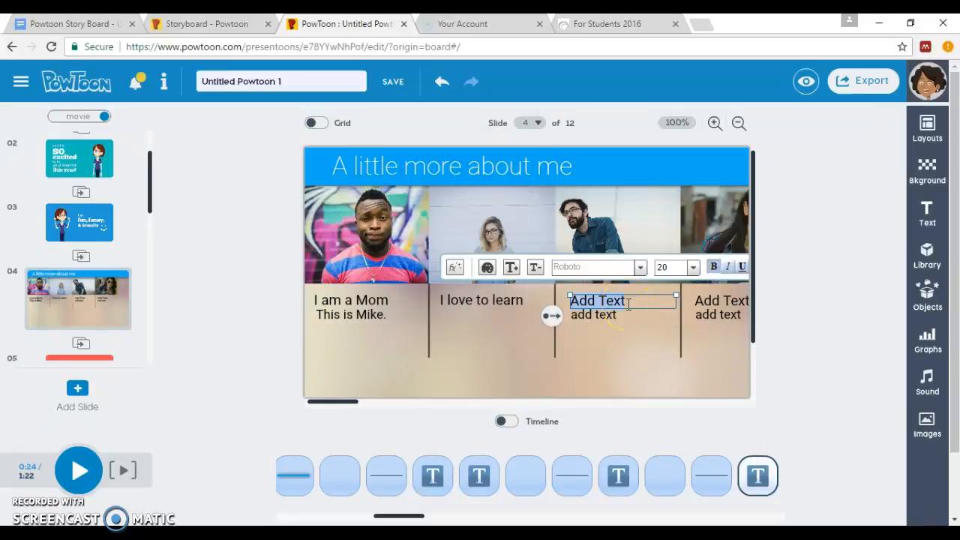
type("I am an athlete.")
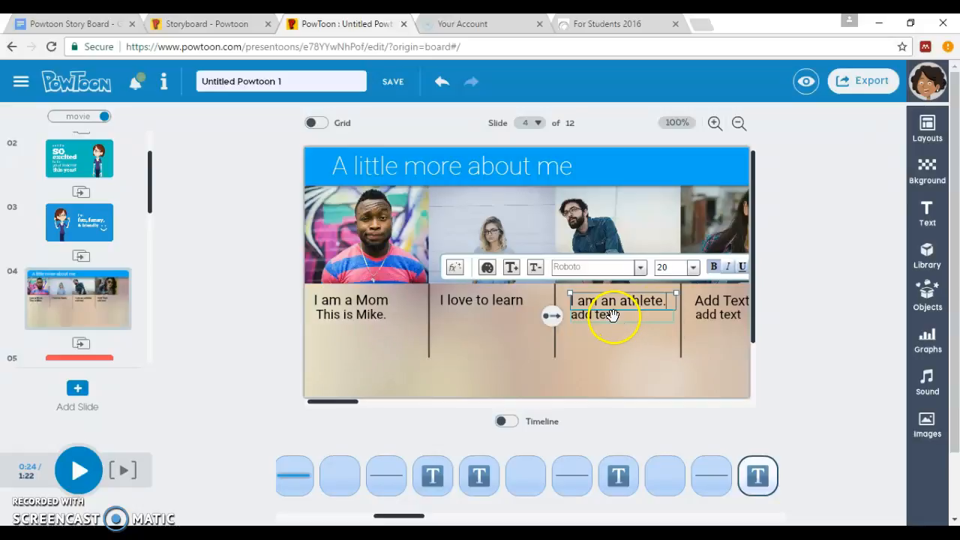
left_click(611, 315)
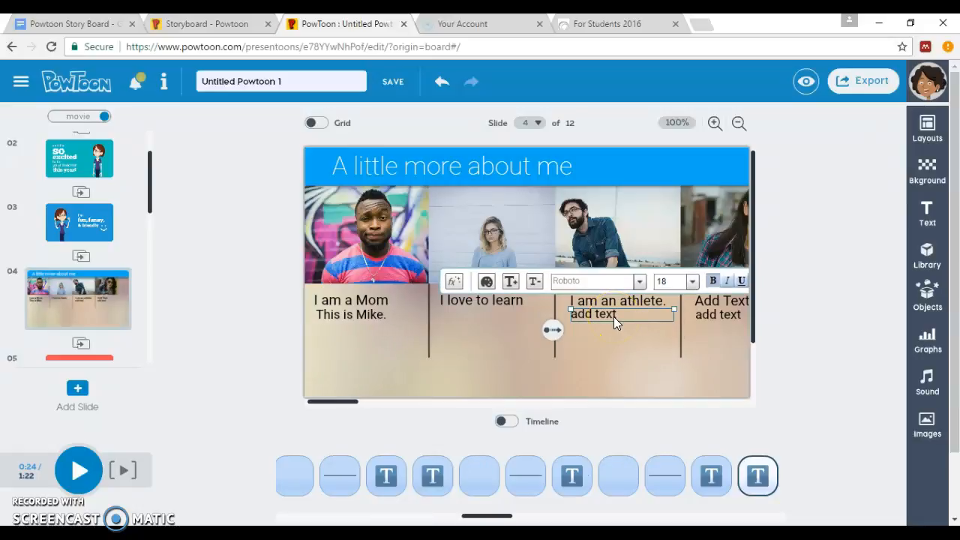
key("Delete")
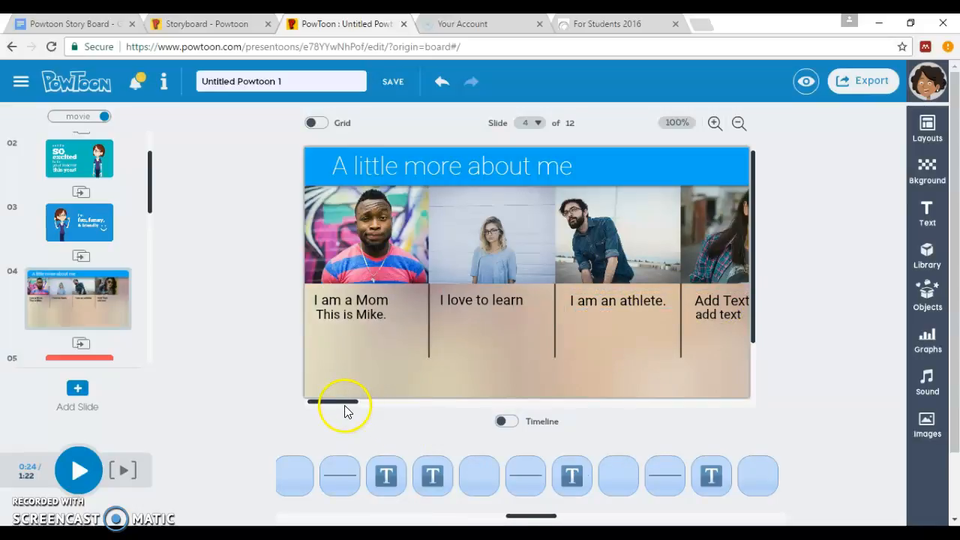
left_click_drag(345, 405, 388, 407)
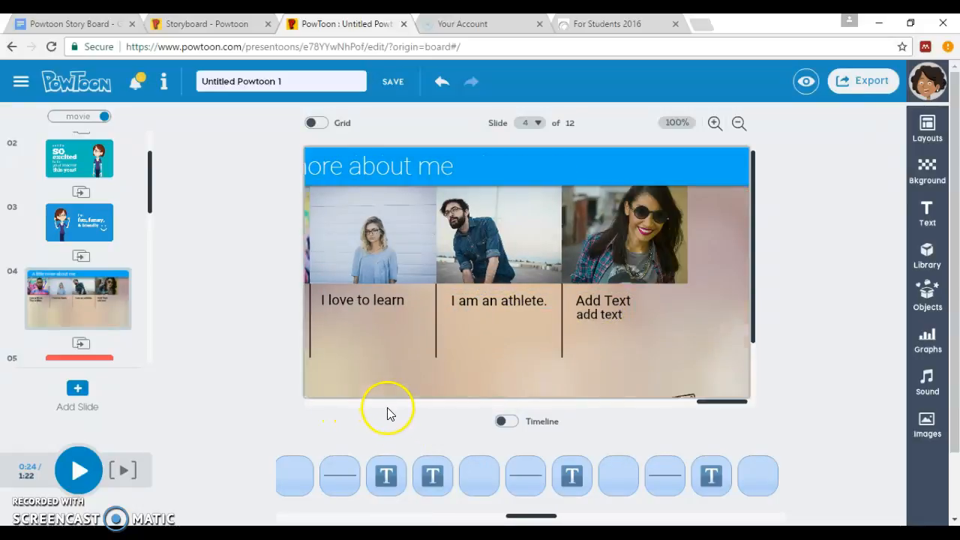
left_click(601, 299)
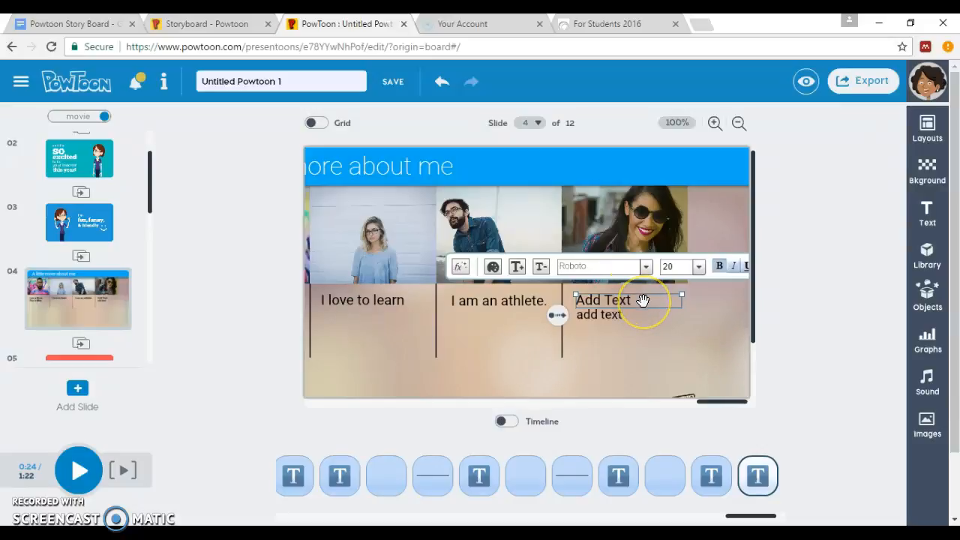
left_click(617, 303)
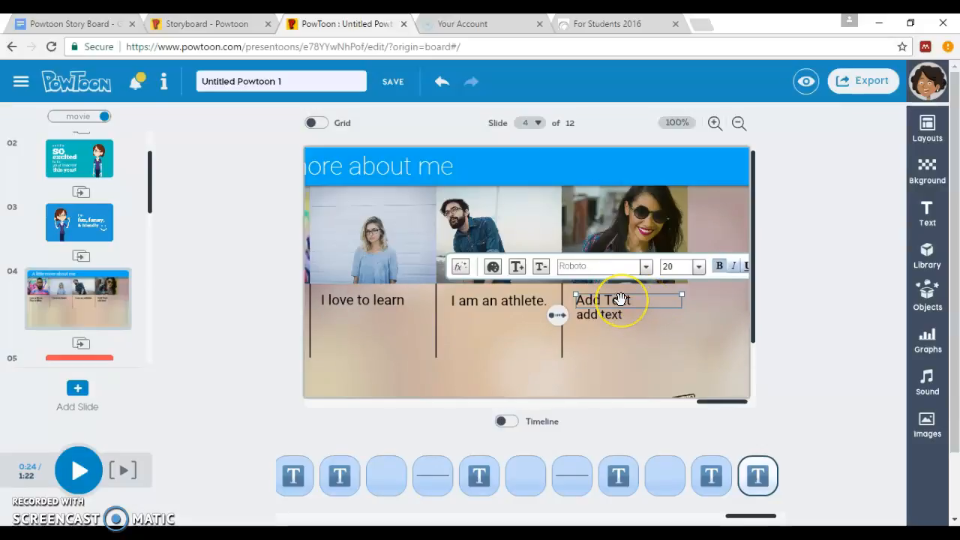
key("space")
left_click(118, 287)
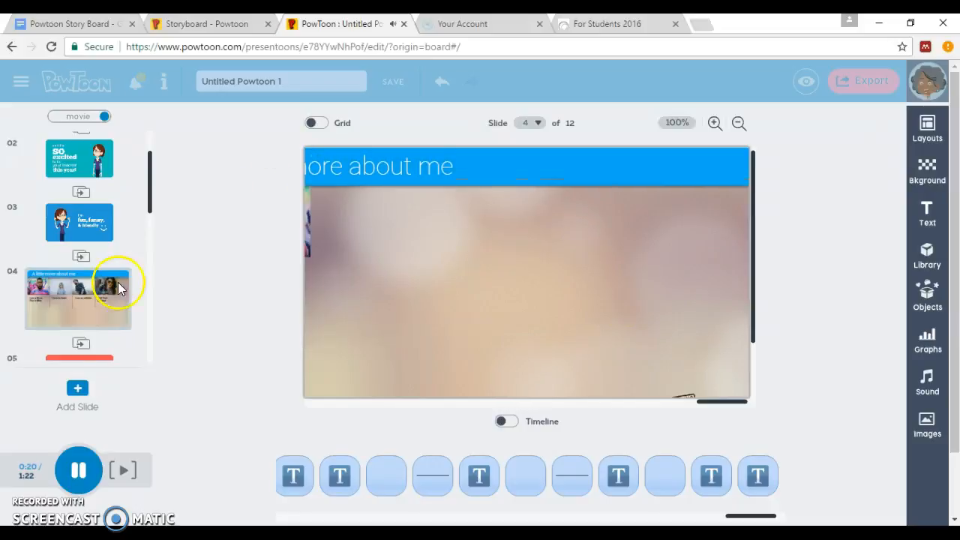
left_click(77, 469)
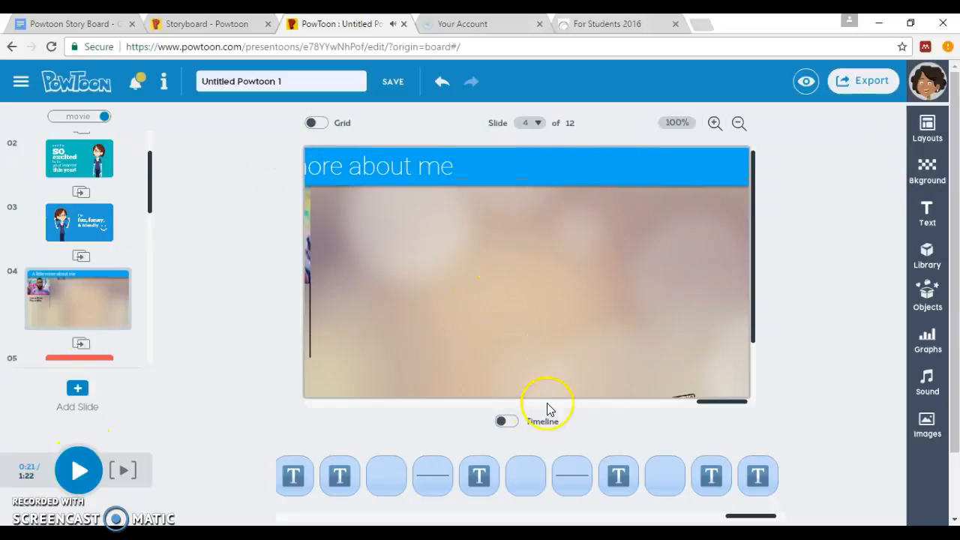
Move past slide 6, 'back into education!', to slide 7, the background slide
left_click_drag(717, 406, 377, 409)
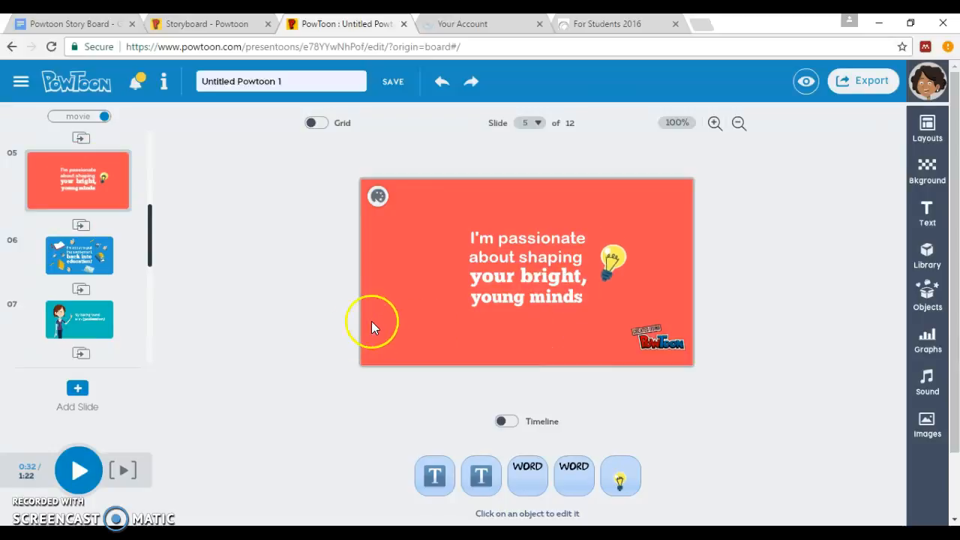
left_click(641, 222)
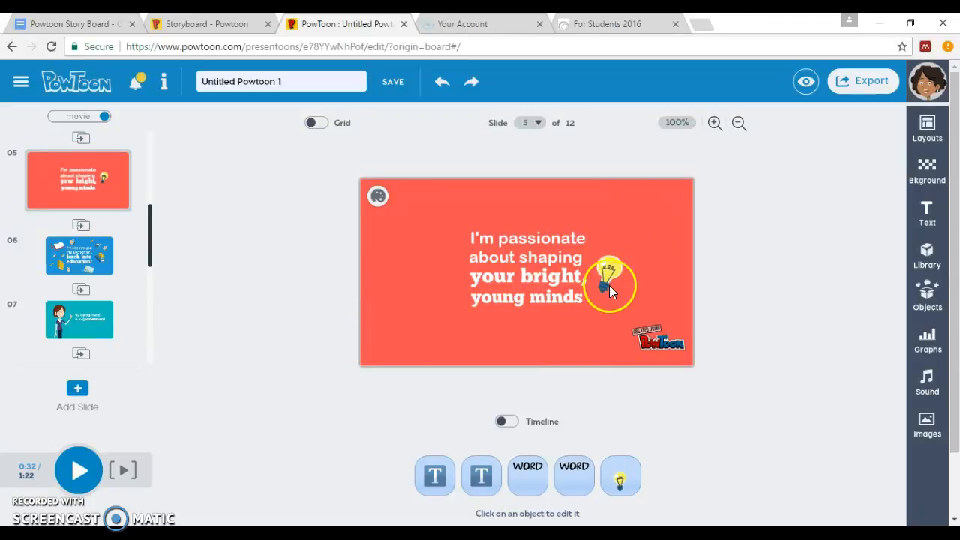
left_click(84, 267)
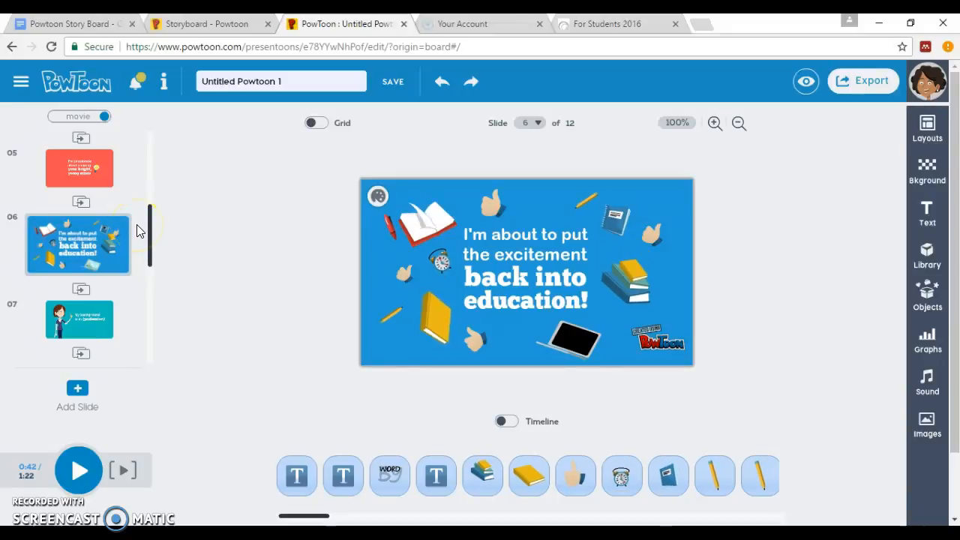
left_click(83, 323)
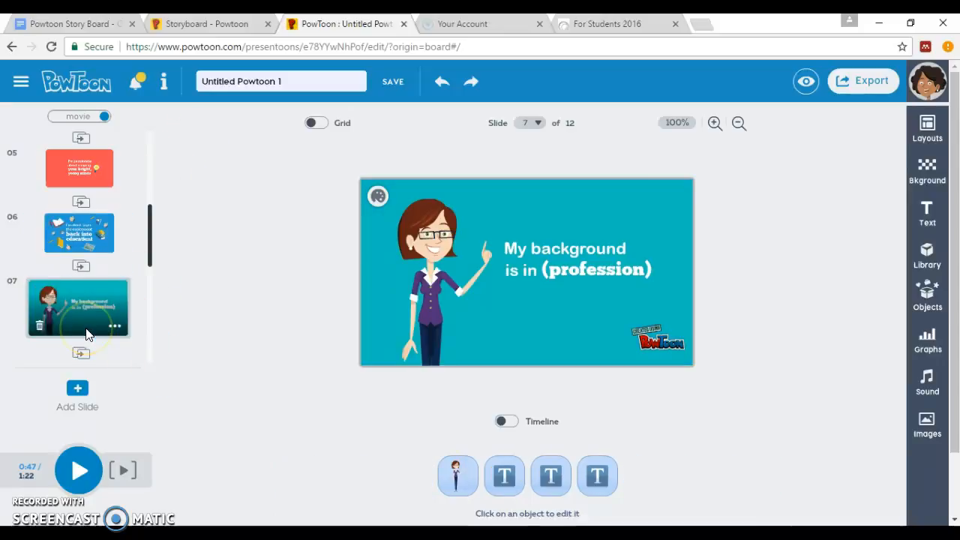
Replace the (profession) placeholder on slide 7 with 'Biopsychology.'
double_click(597, 270)
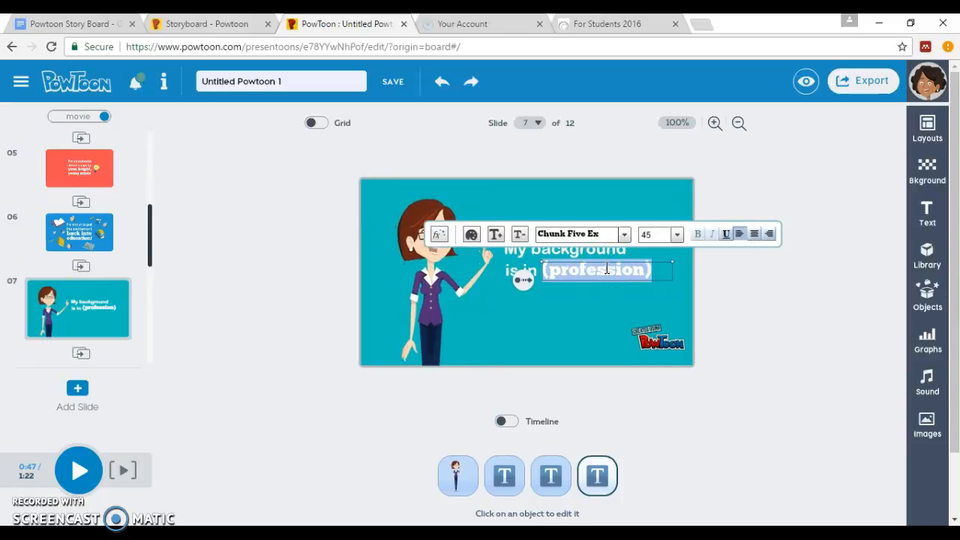
type("Bio")
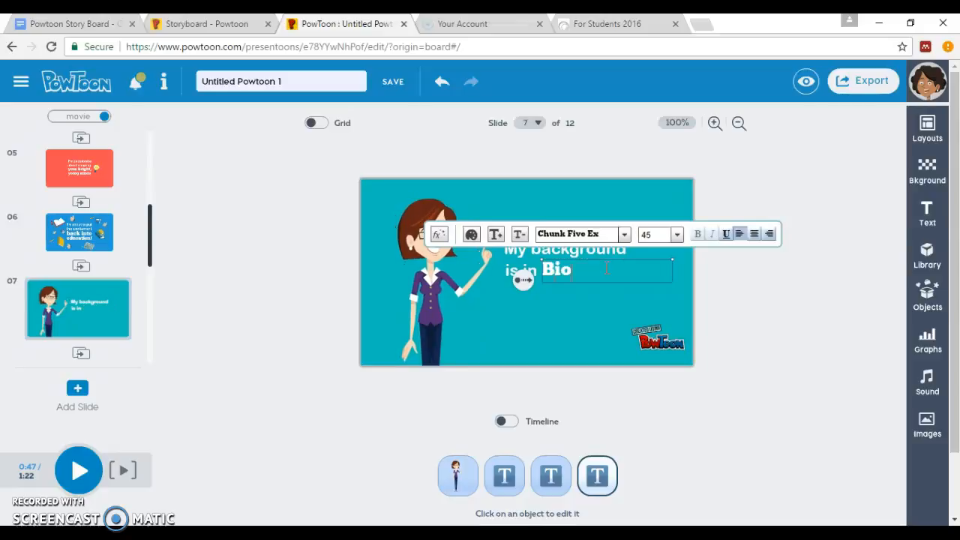
type("psy")
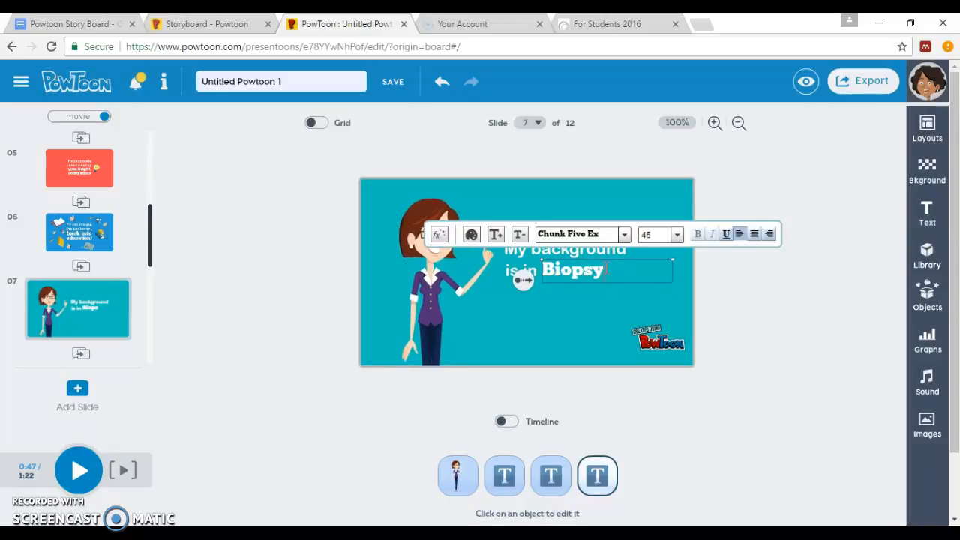
type("chol")
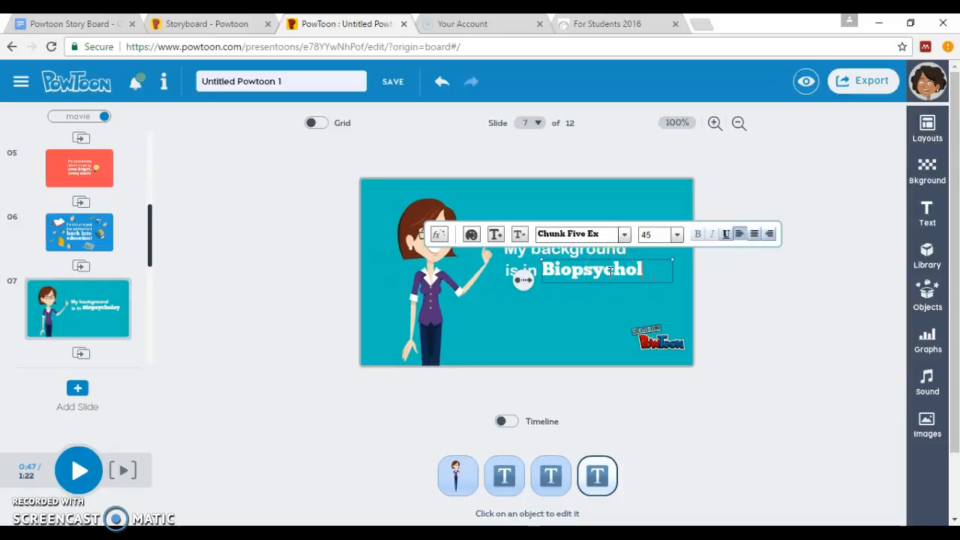
type("oyogy.")
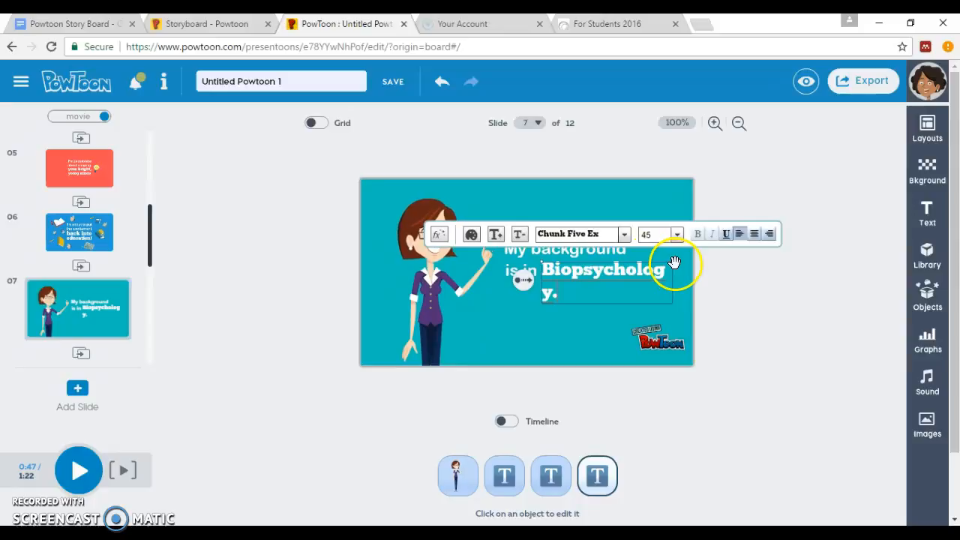
left_click_drag(674, 262, 682, 260)
left_click(582, 284)
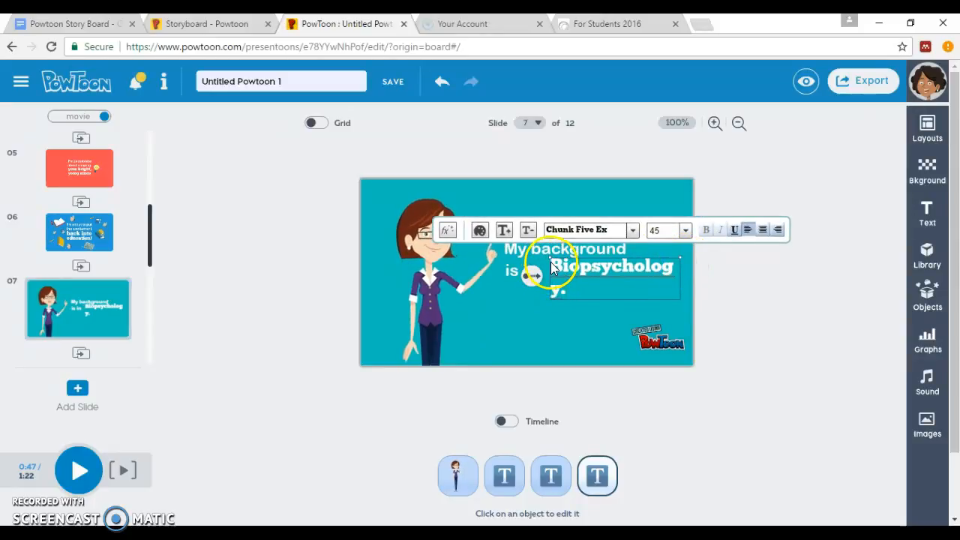
Widen the 'Biopsychology.' text box to one line and move it below 'My background is in'
left_click_drag(551, 258, 521, 263)
left_click(798, 293)
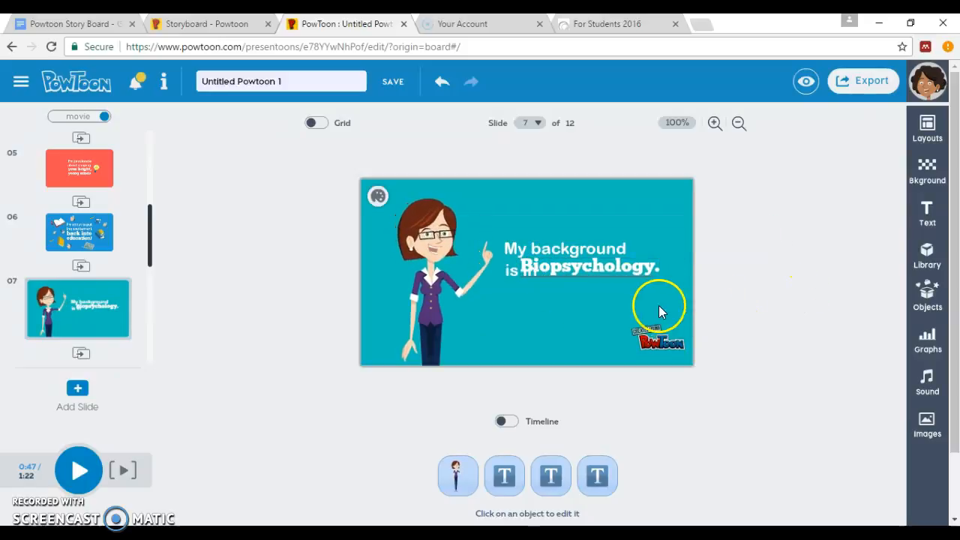
left_click_drag(594, 277, 612, 285)
left_click(721, 310)
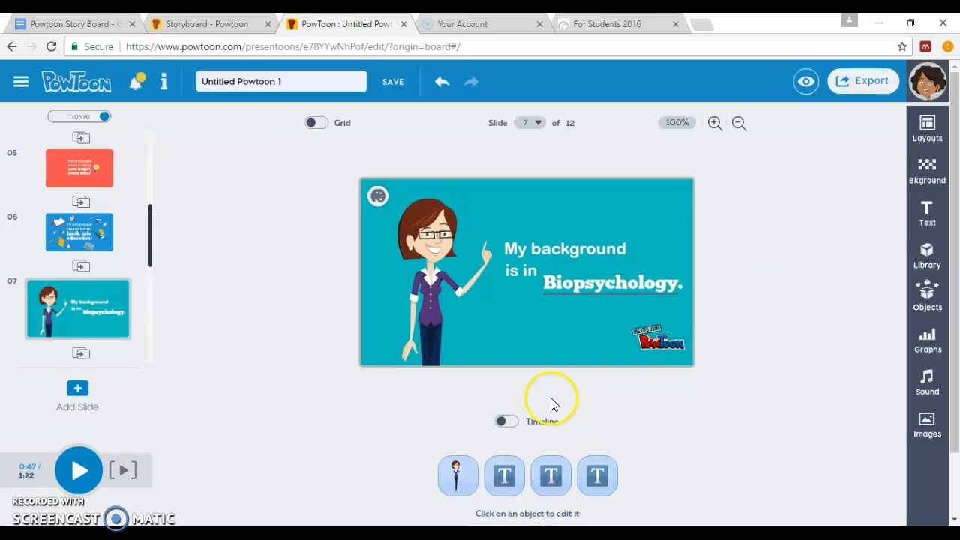
Play the video from slide 7 and pause on slide 11, 'I can already tell'
left_click(79, 469)
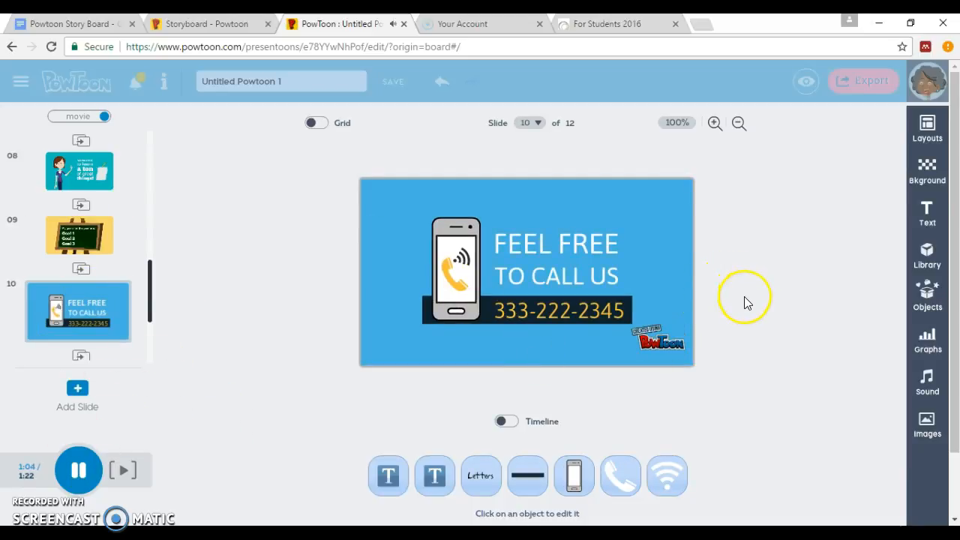
left_click(81, 470)
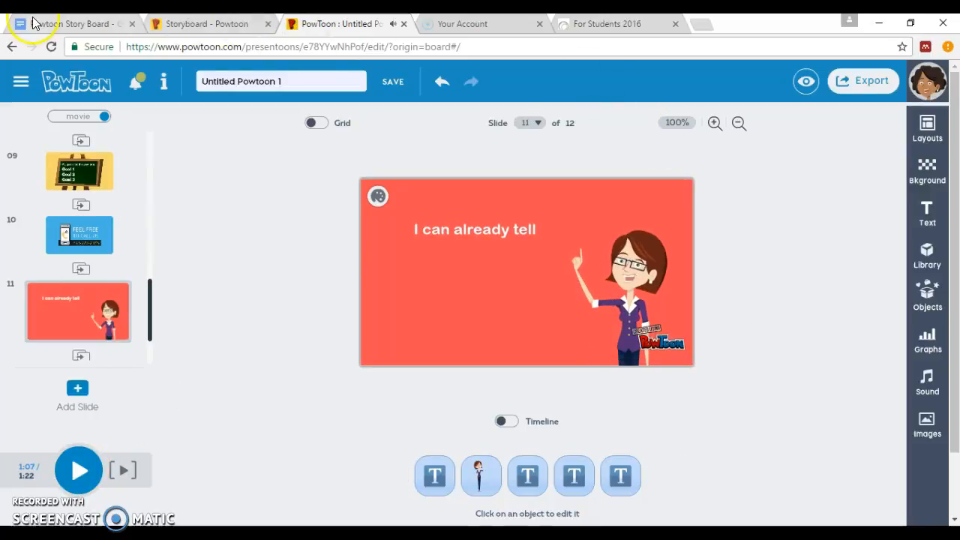
Return to the Powtoon Story Board document at its 'When to use it?' table
left_click(30, 21)
scroll(638, 380, "down", 2)
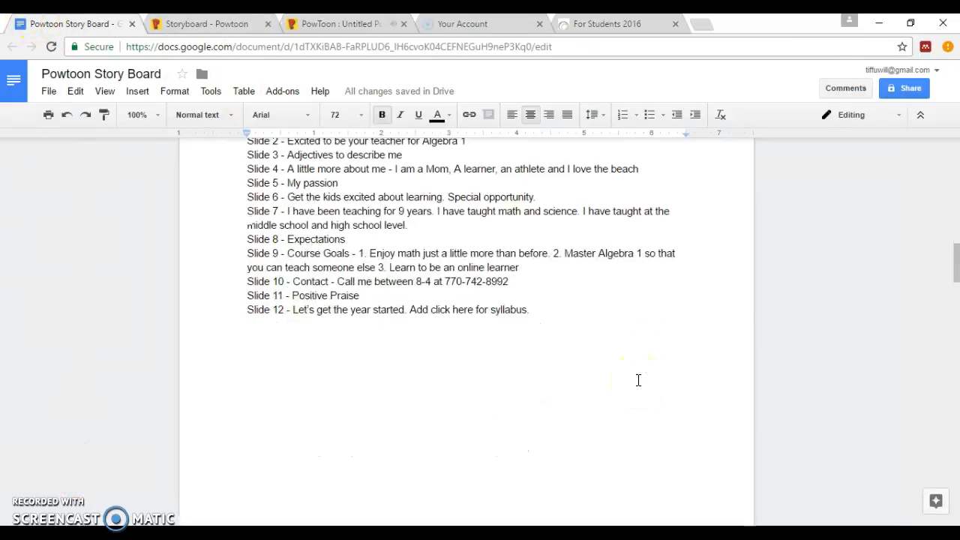
scroll(626, 358, "down", 8)
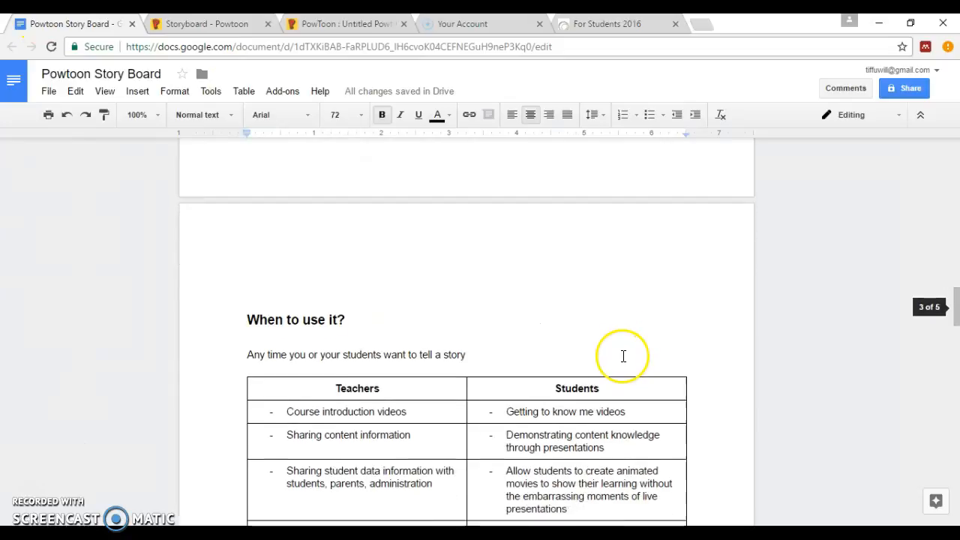
scroll(627, 349, "up", 1)
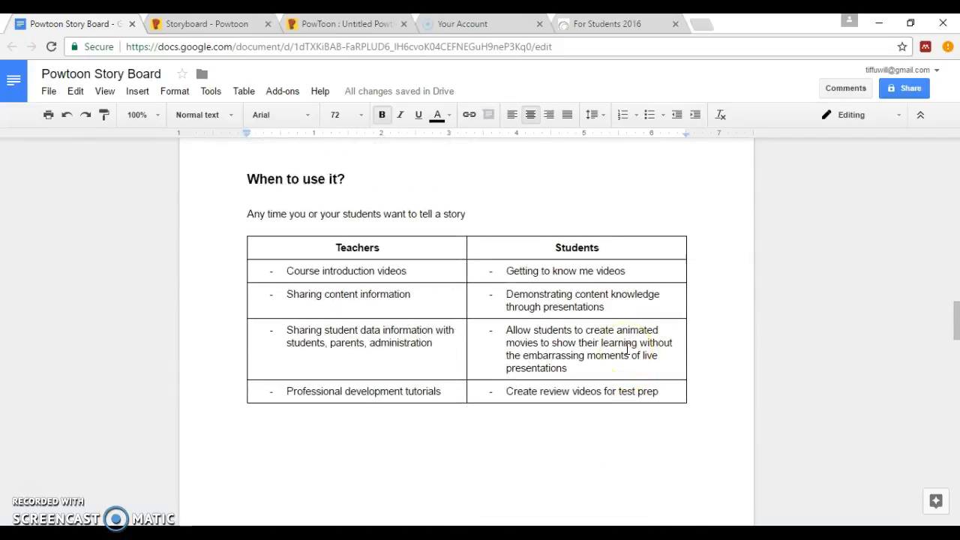